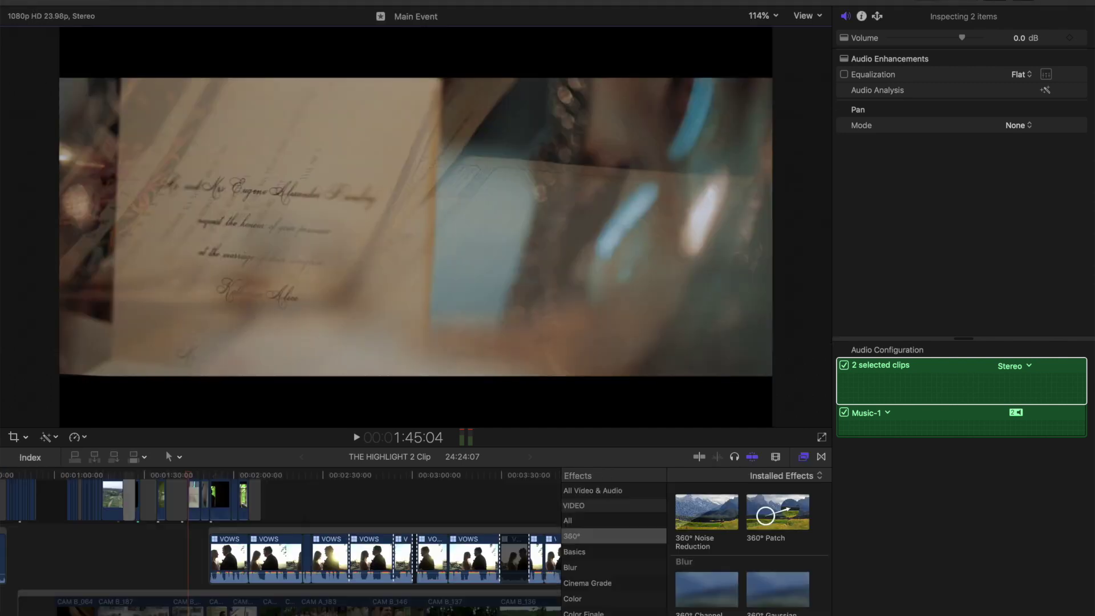
Step: Show the media browser in the workspace
click(365, 1)
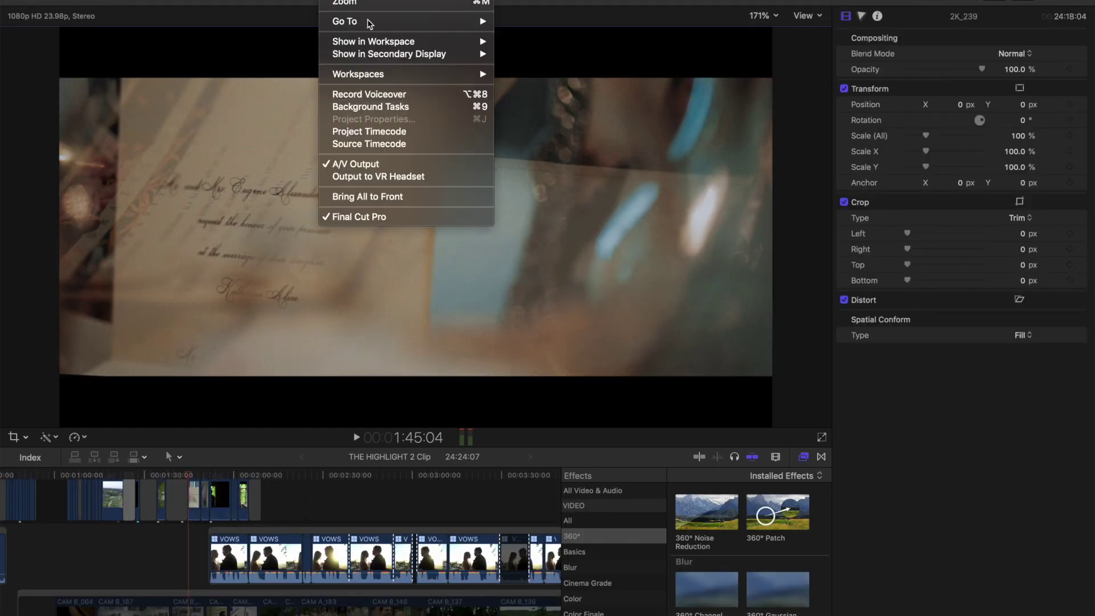
mouse_move(395, 45)
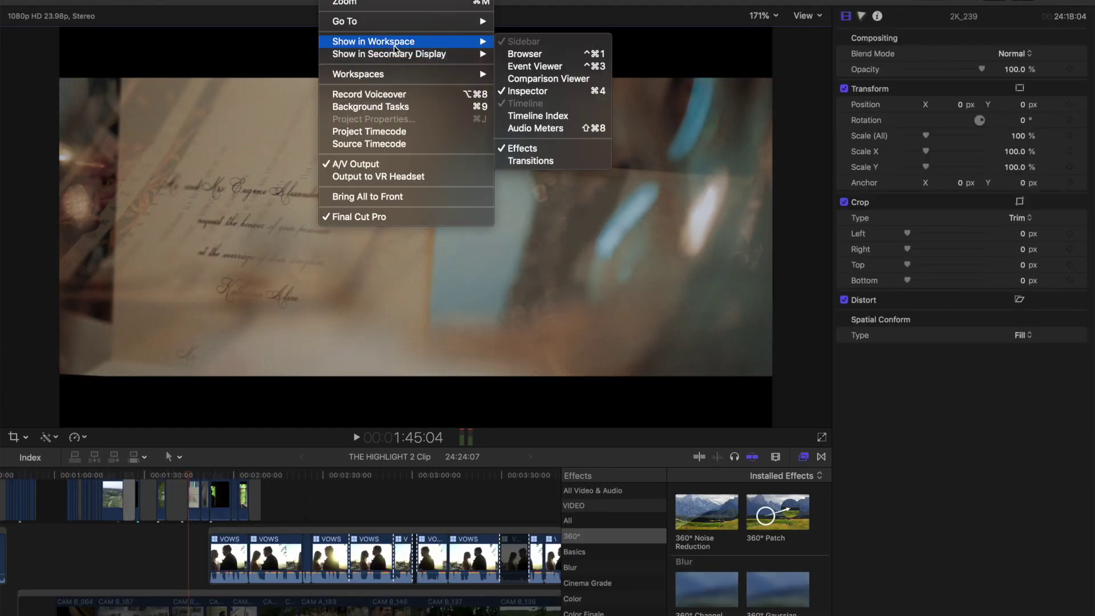
click(527, 56)
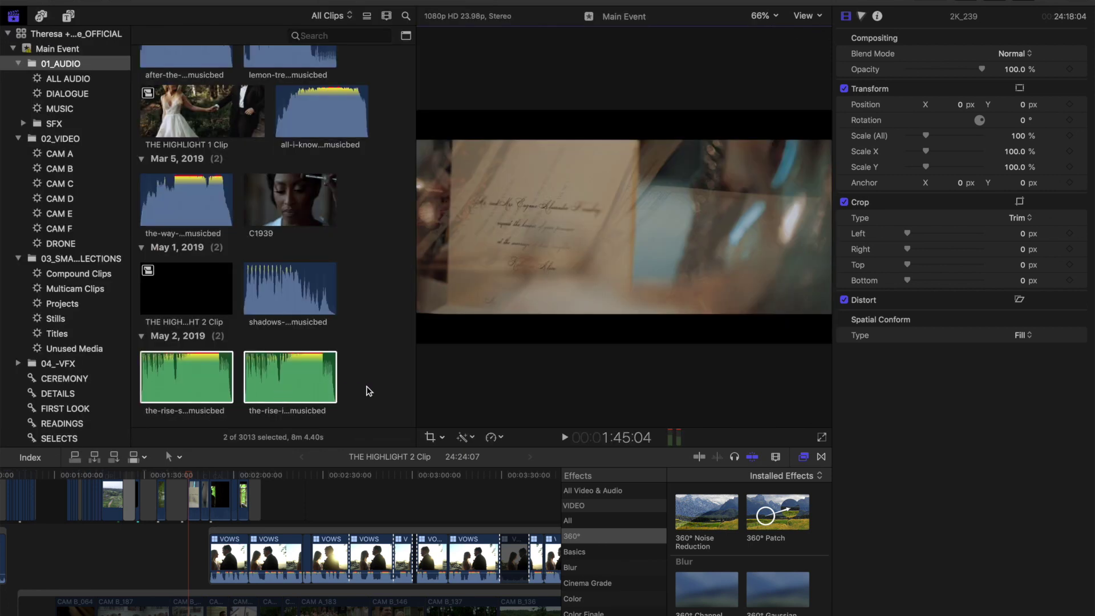
Step: Create a multicam clip named RISE SONG in Main Event from the vocal and instrumental the-rise tracks, synchronized by audio
click(301, 399)
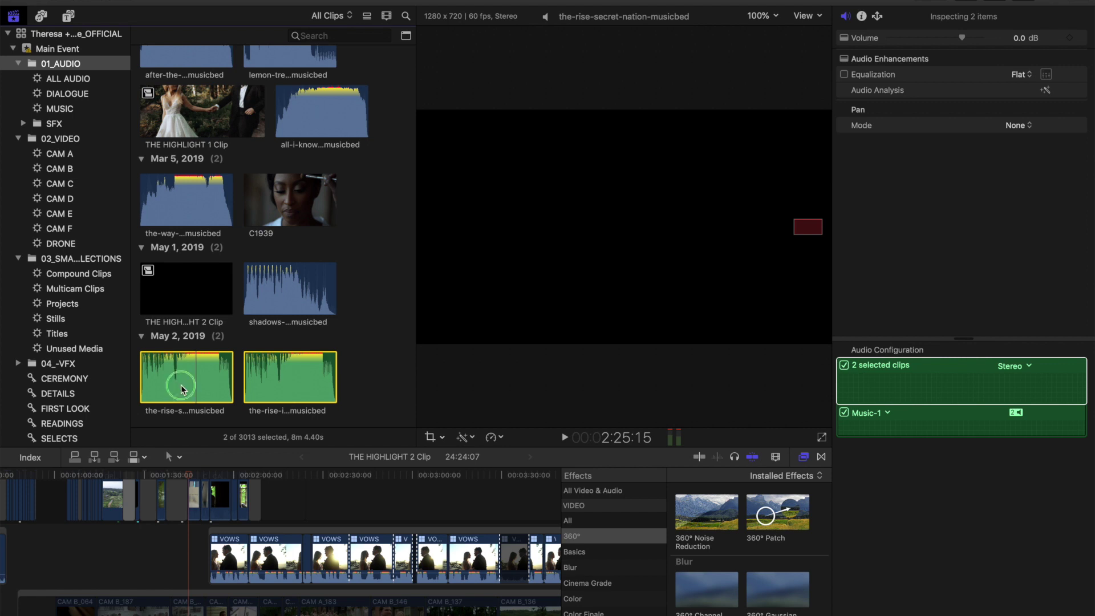
right_click(182, 389)
click(228, 421)
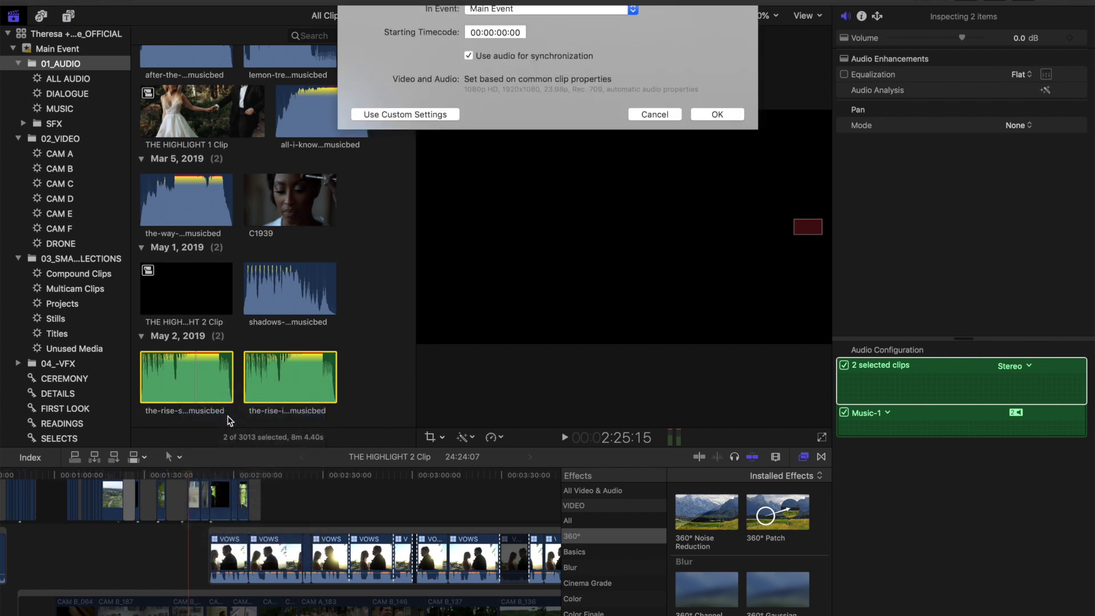
text(RISE SONG)
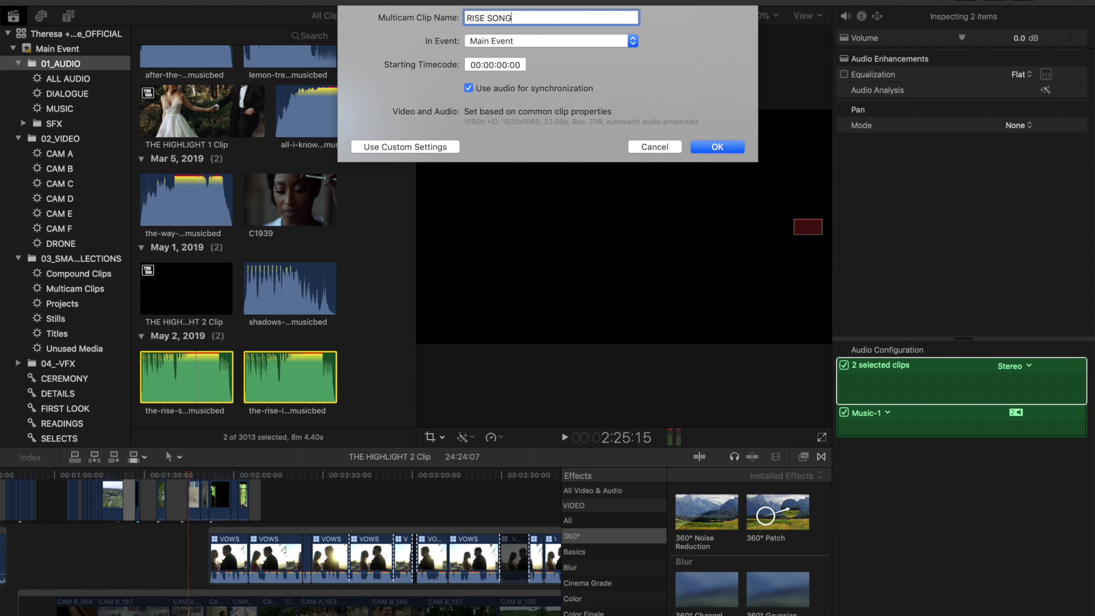
key(Return)
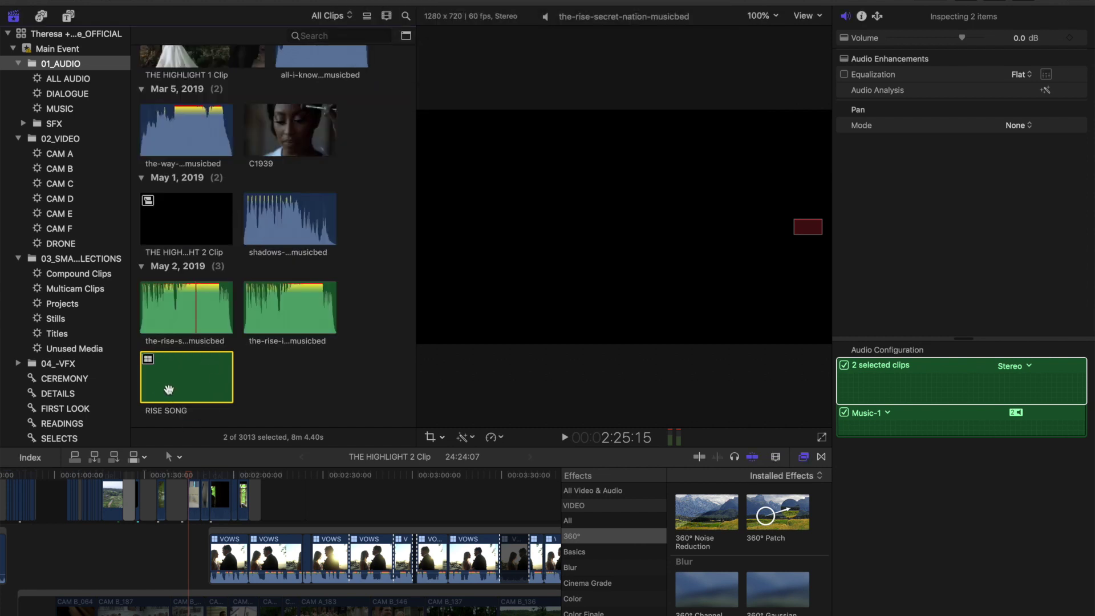
Step: Add the RISE SONG multicam to the timeline at the start of the VOWS clips and place it directly above them
click(168, 389)
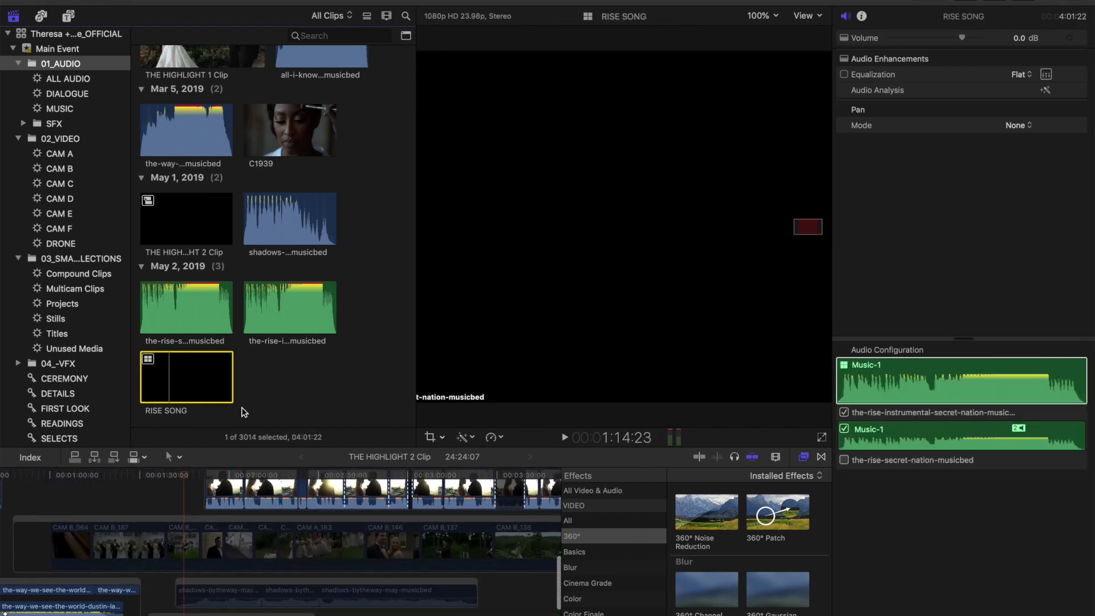
drag(179, 376, 184, 541)
scroll(184, 541, up, 3)
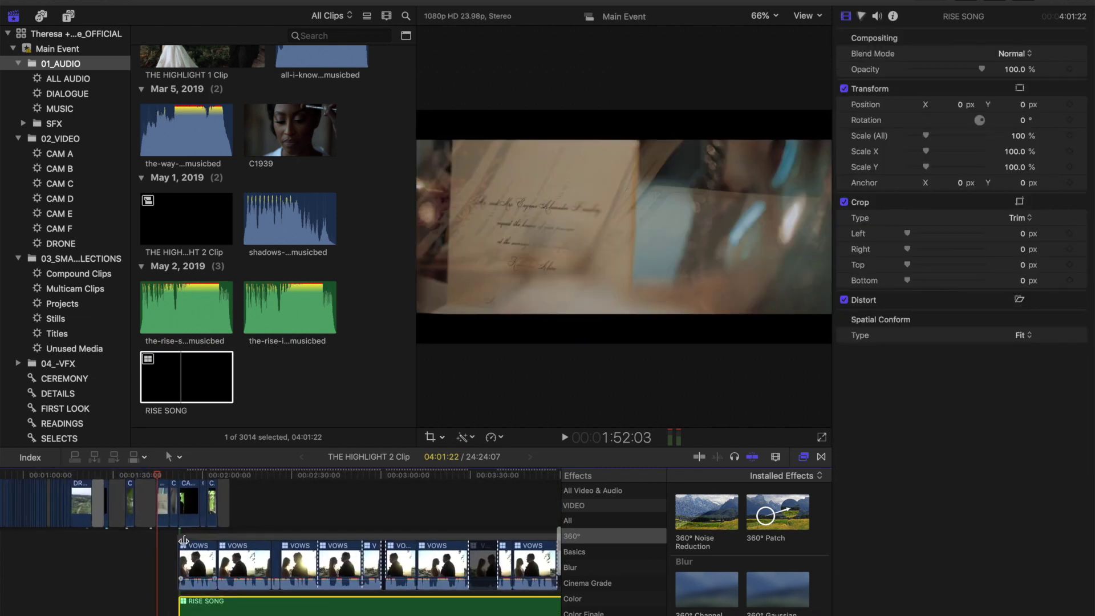
drag(196, 612, 212, 556)
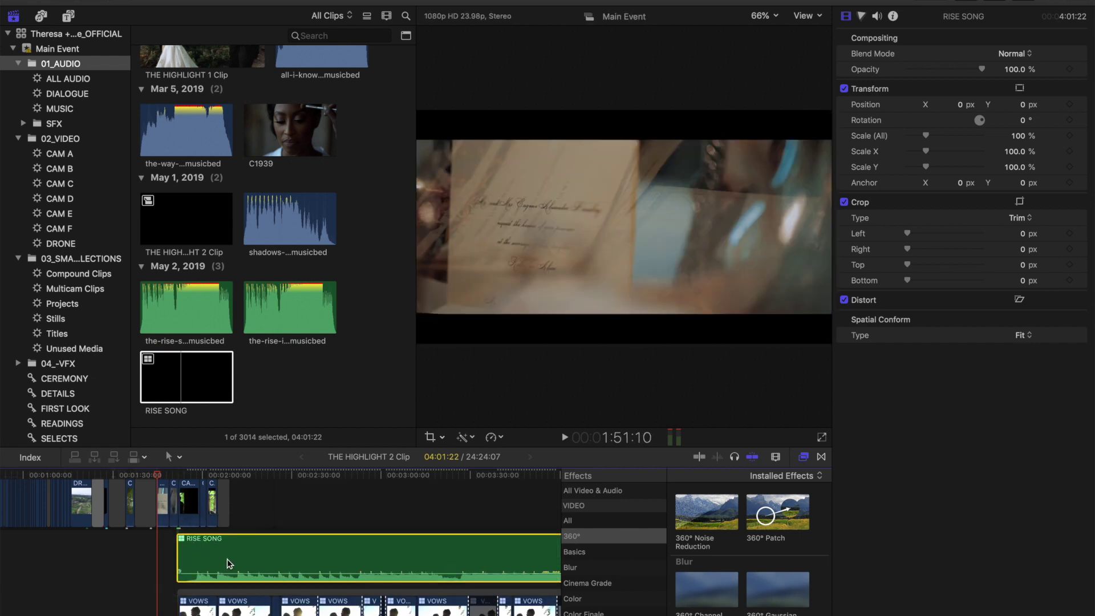
Step: Place the playhead near the start of RISE SONG, hide the media browser and display the multicam's angles
click(178, 474)
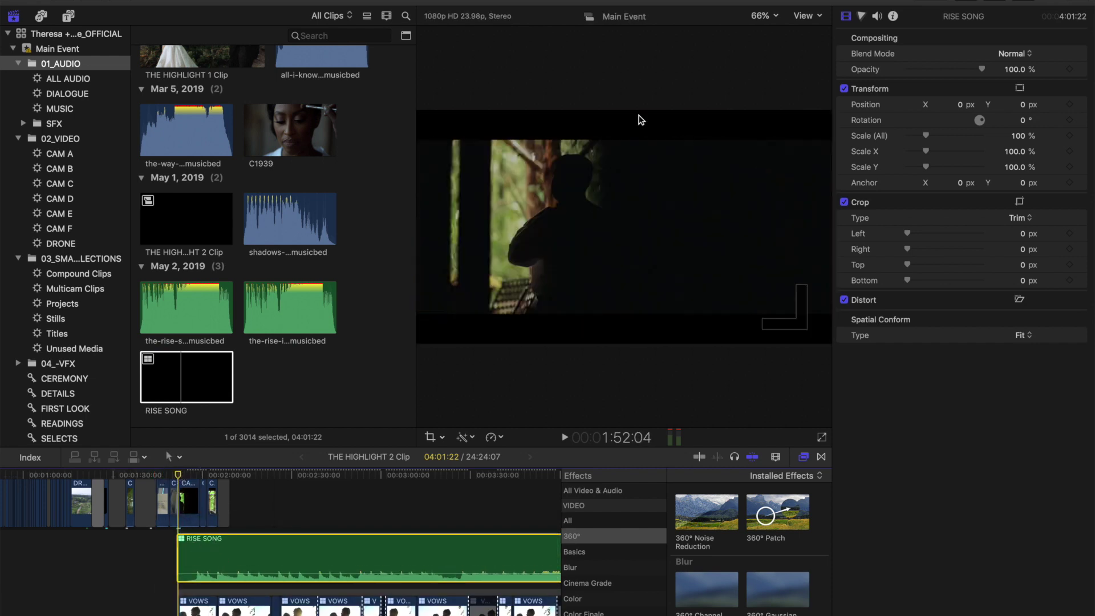
click(336, 1)
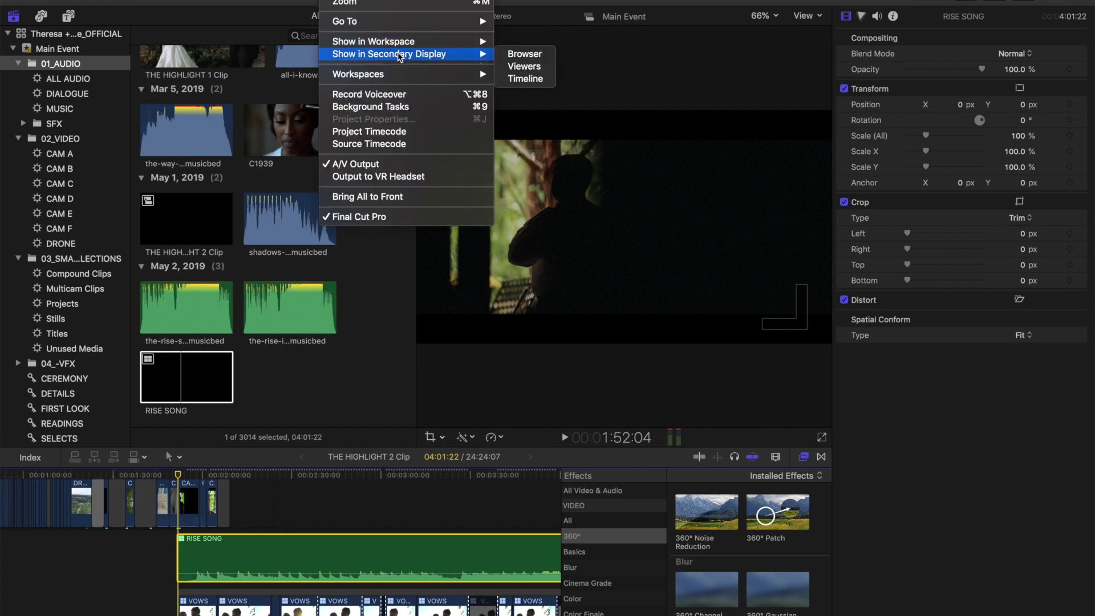
mouse_move(469, 42)
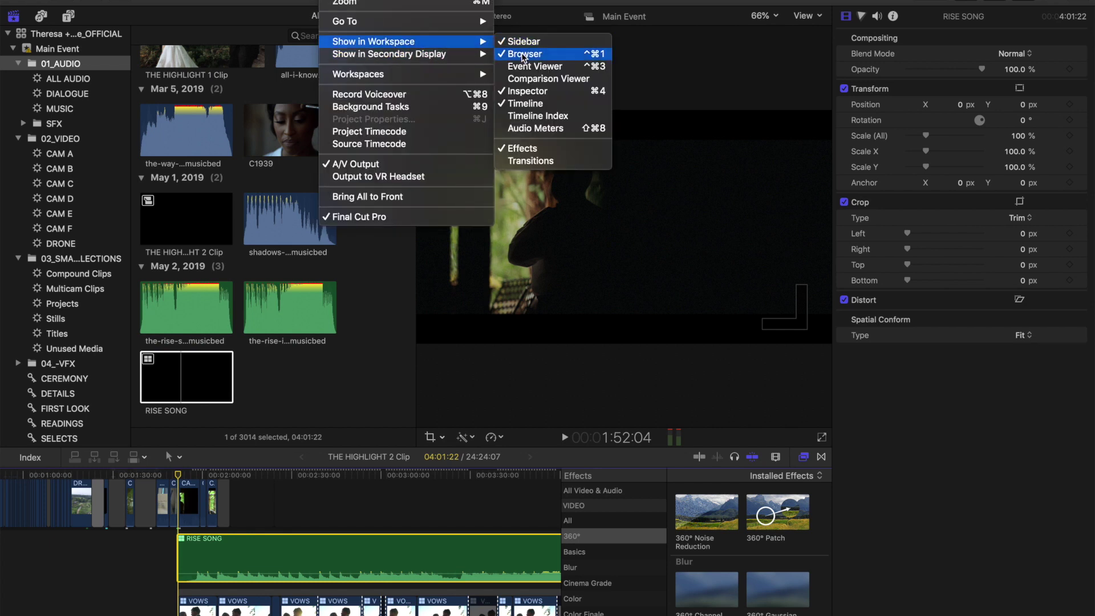
click(521, 53)
click(818, 16)
click(820, 53)
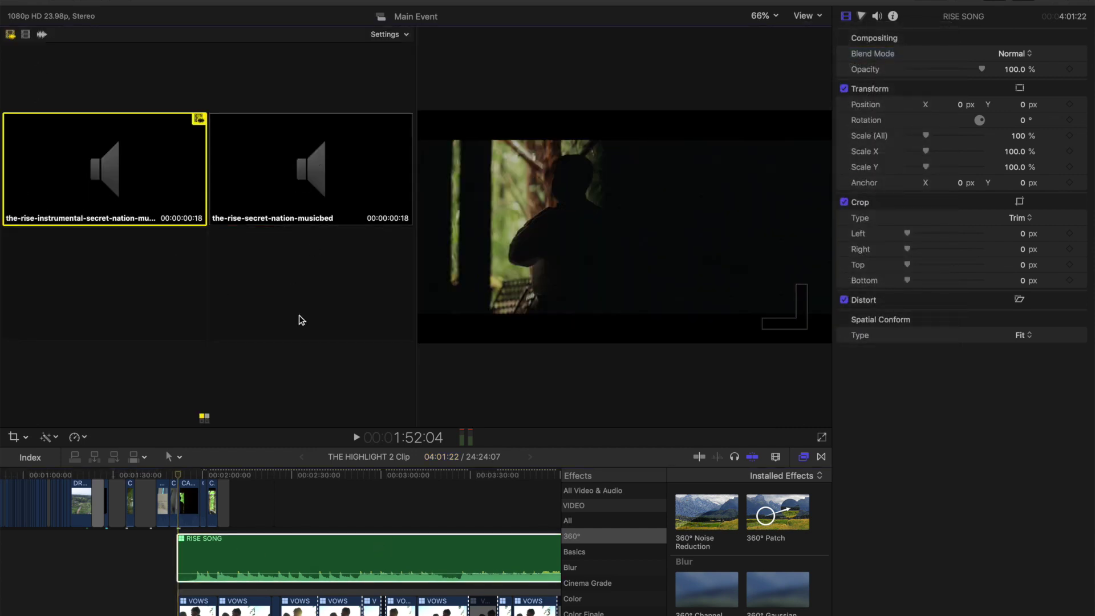
Step: Switch RISE SONG to the the-rise-secret-nation-musicbed angle from its start and play it to about 2:26
click(177, 477)
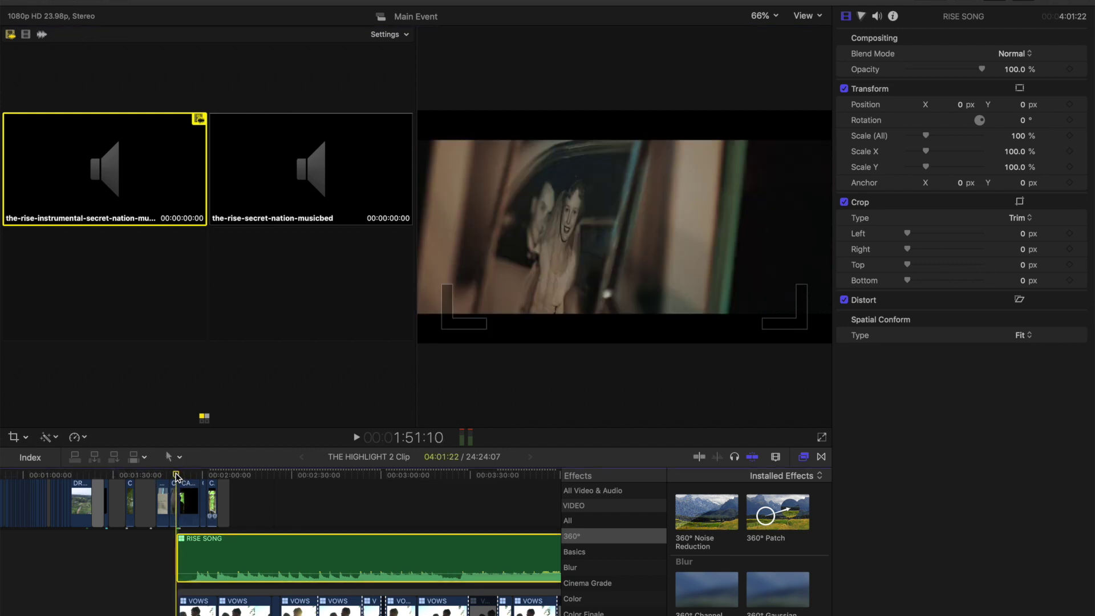
click(303, 212)
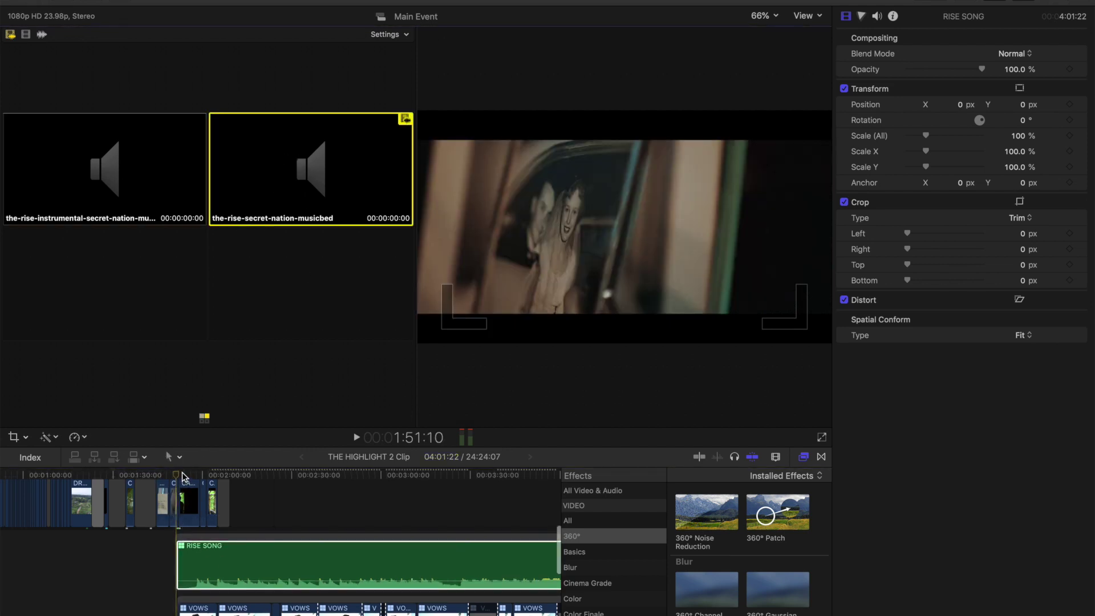
drag(182, 477, 235, 481)
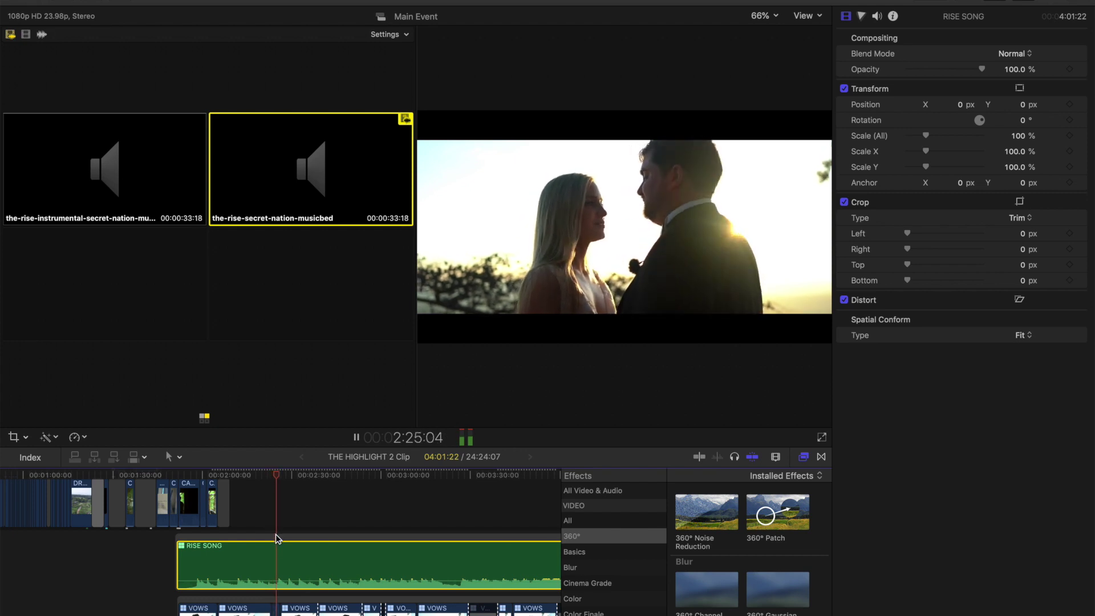
key(space)
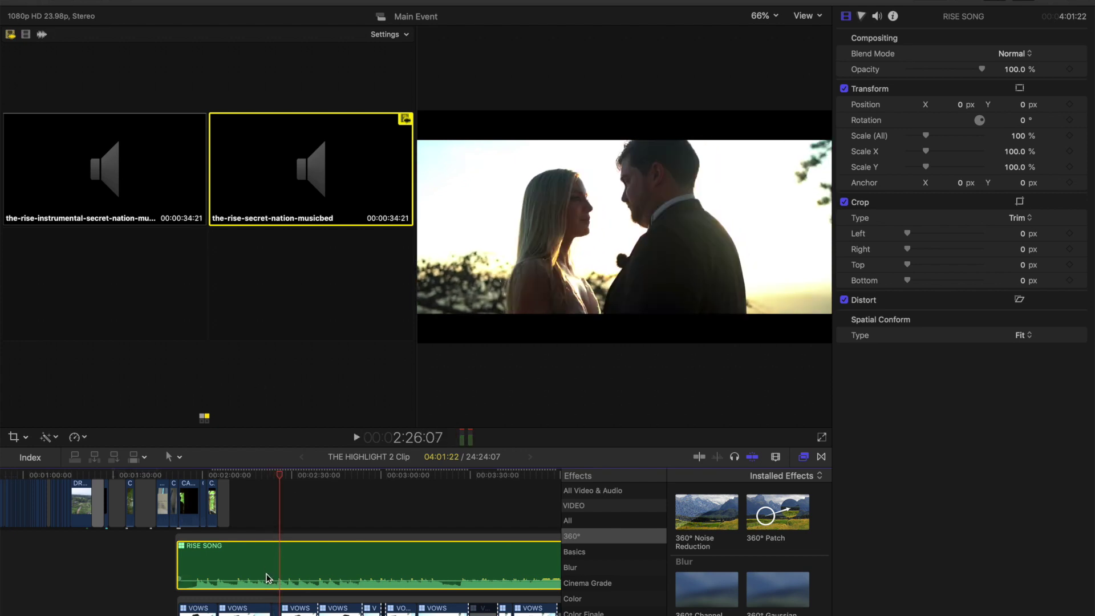
Step: Cut RISE SONG at 2:24:07 and switch the part after the cut to the instrumental angle
click(278, 476)
key(super+equal)
key(super+equal)
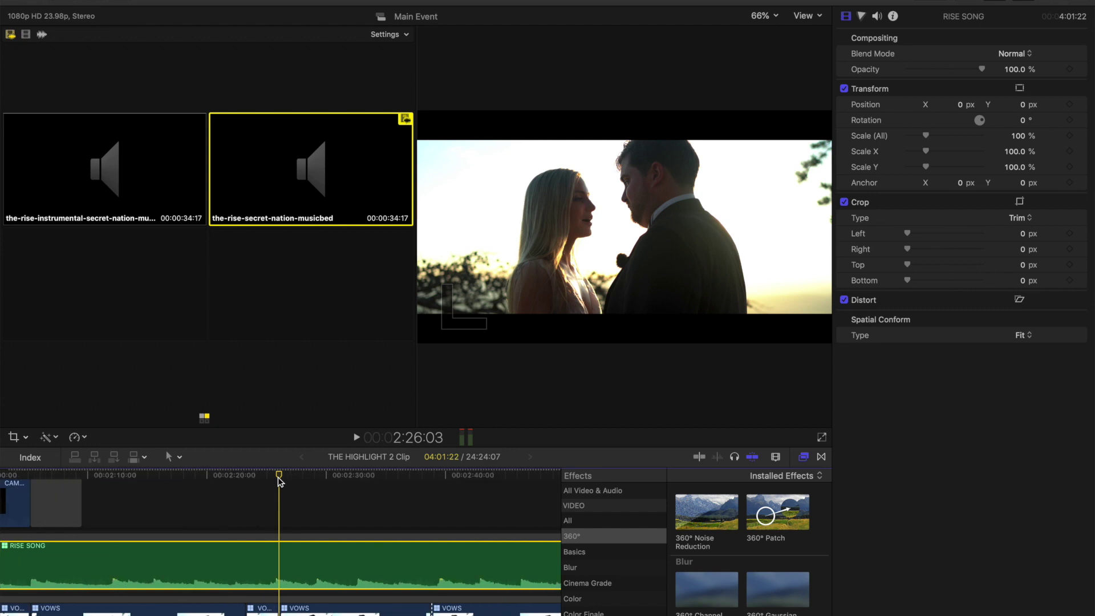
drag(278, 477, 261, 471)
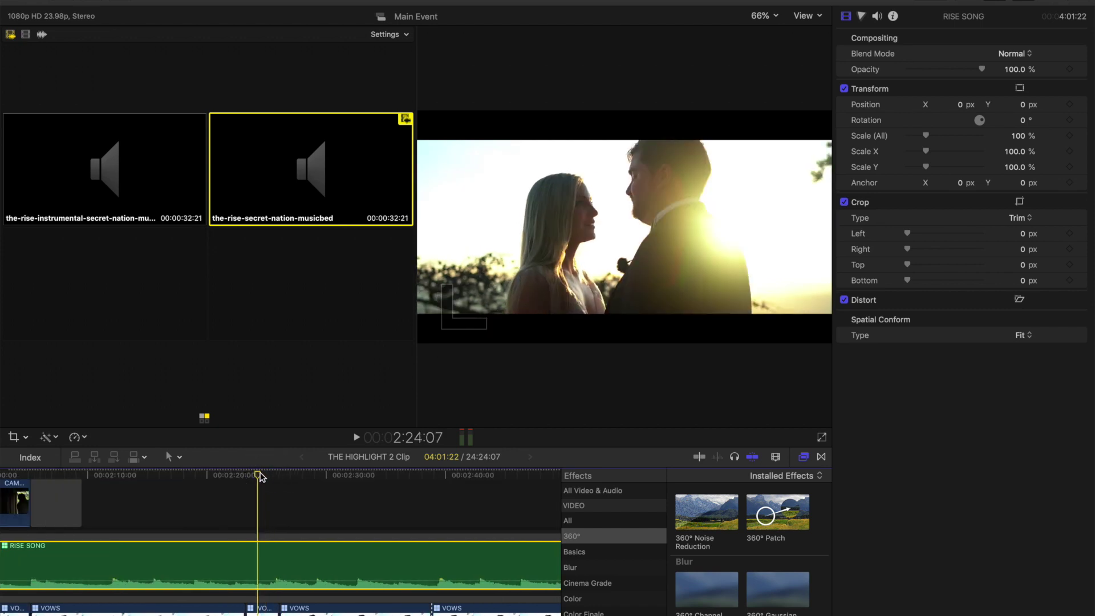
click(104, 146)
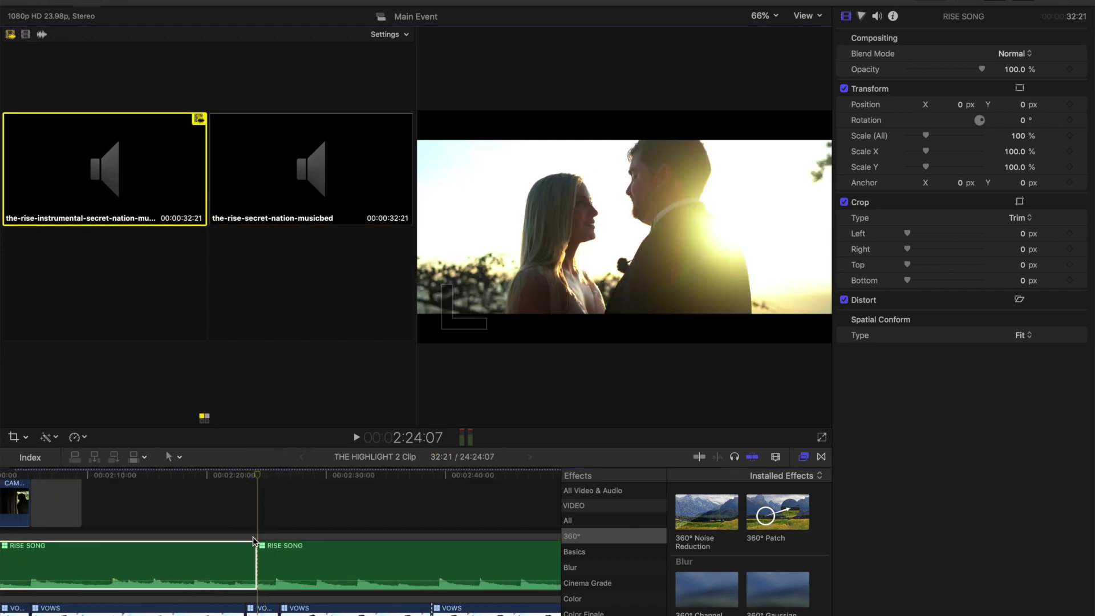
Step: Add a Cross Dissolve at the RISE SONG cut, with audio fade in type +3dB and fade out type Linear
click(821, 456)
drag(707, 510, 257, 570)
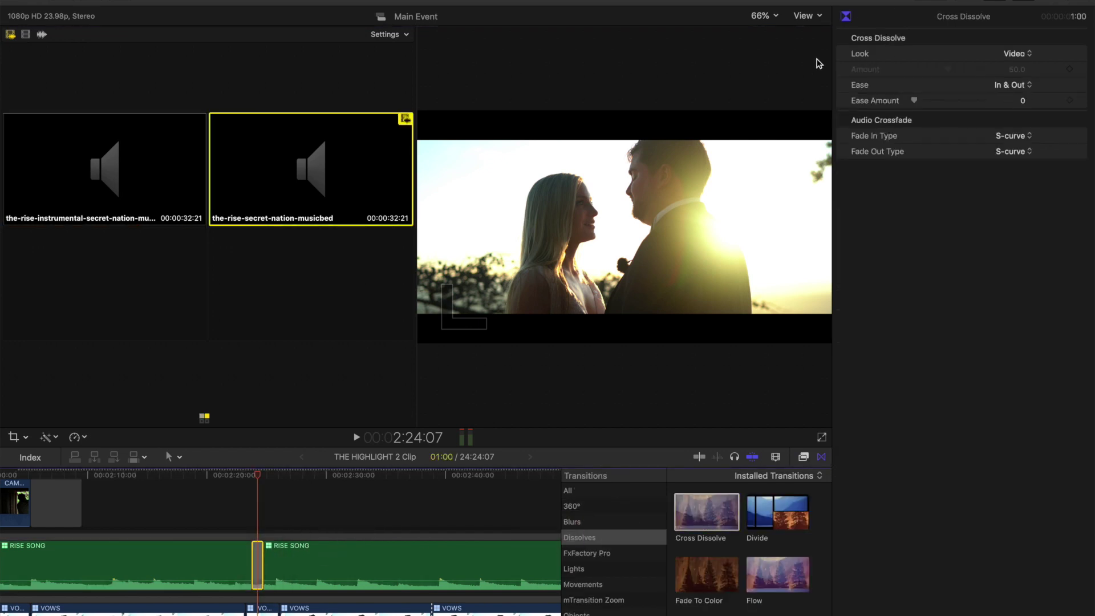
click(1014, 135)
click(1007, 113)
click(1008, 151)
click(1004, 118)
Step: Play RISE SONG through the Cross Dissolve to check the change from vocals to instrumental
click(198, 476)
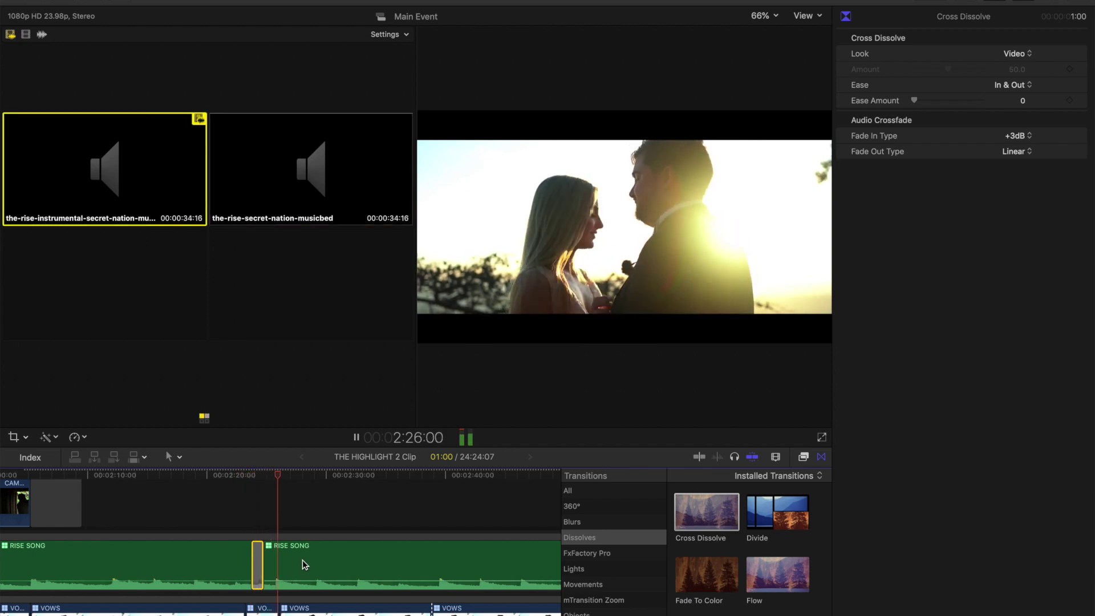
key(super+minus)
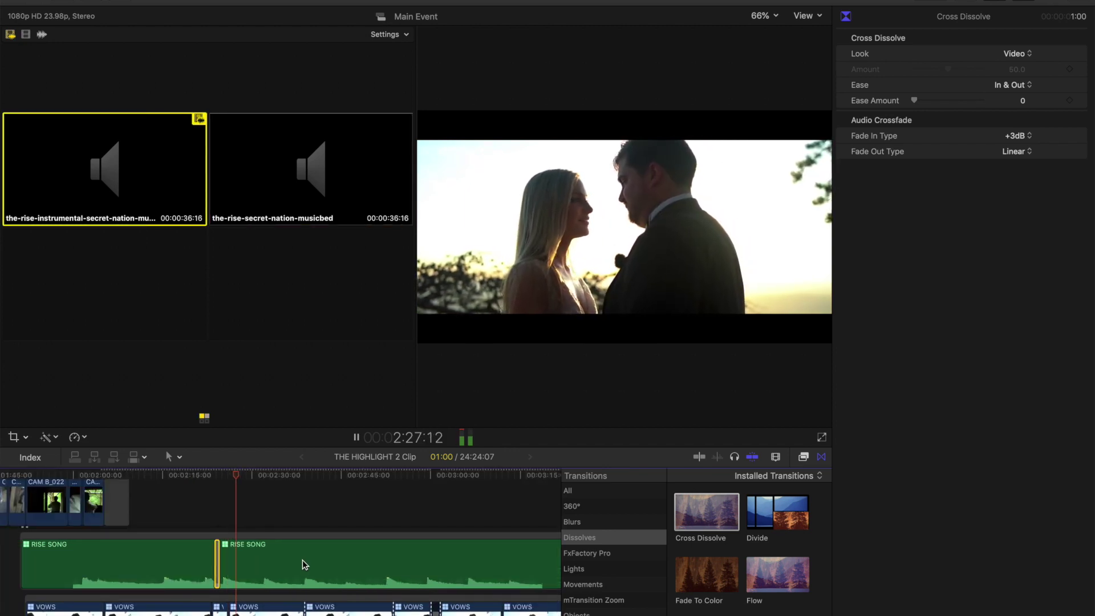
key(super+minus)
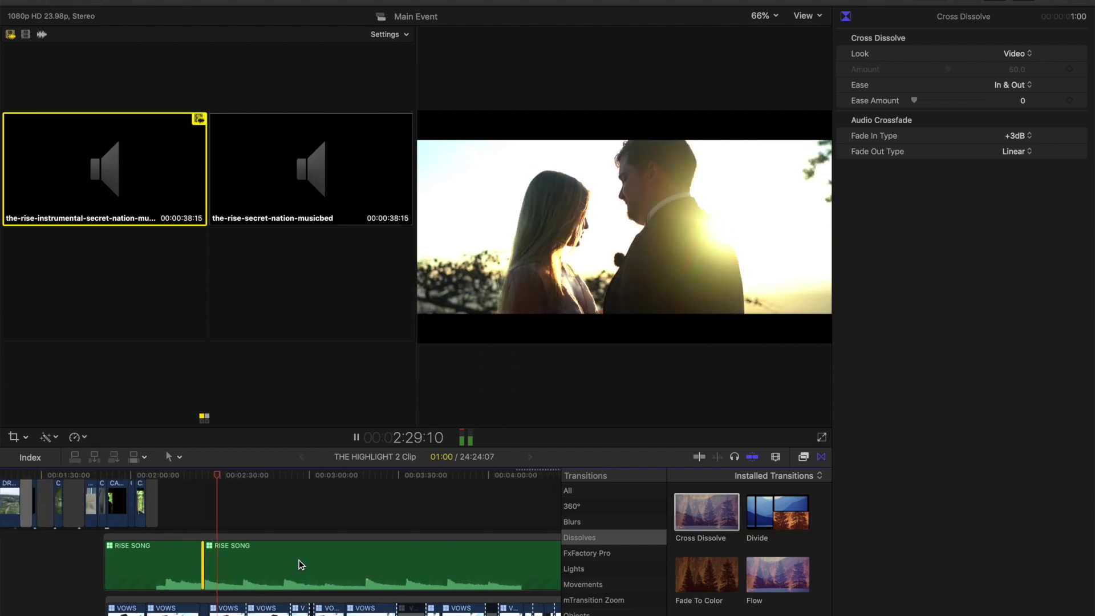
key(super+equal)
key(space)
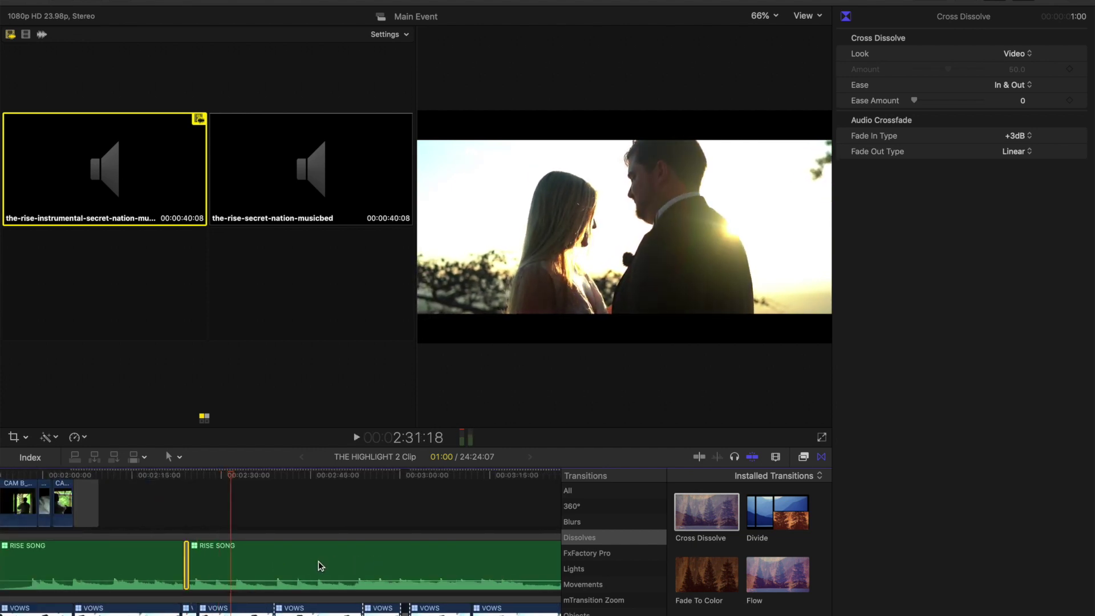
Step: Disable the short VOWS clip that runs from about 2:54 to 3:00 below RISE SONG
scroll(318, 560, right, 3)
scroll(318, 561, down, 1)
scroll(318, 561, right, 2)
click(244, 610)
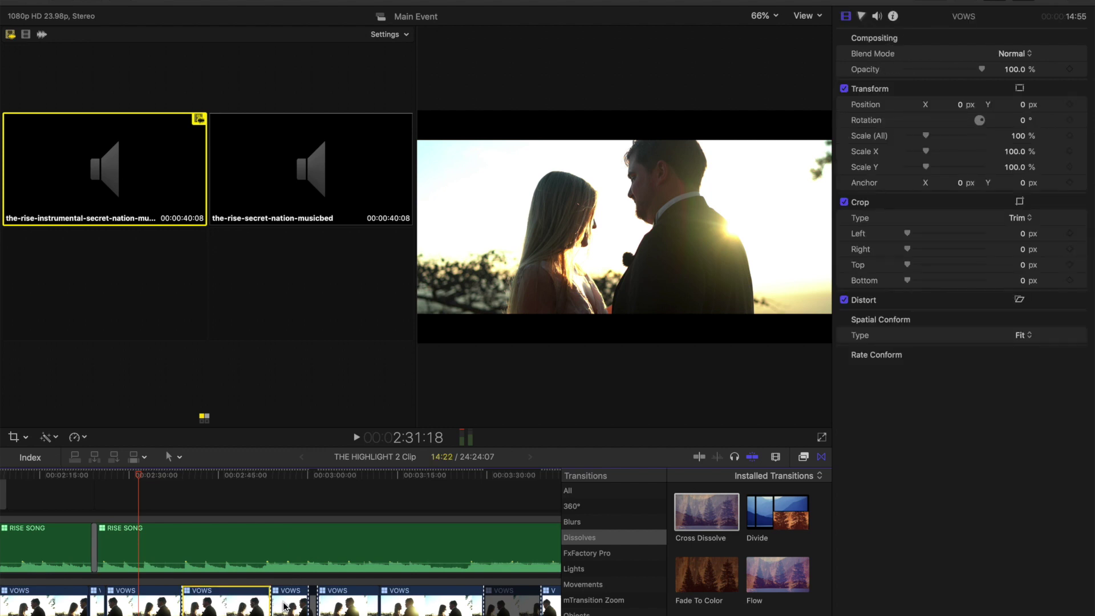
scroll(203, 605, left, 3)
scroll(204, 605, up, 1)
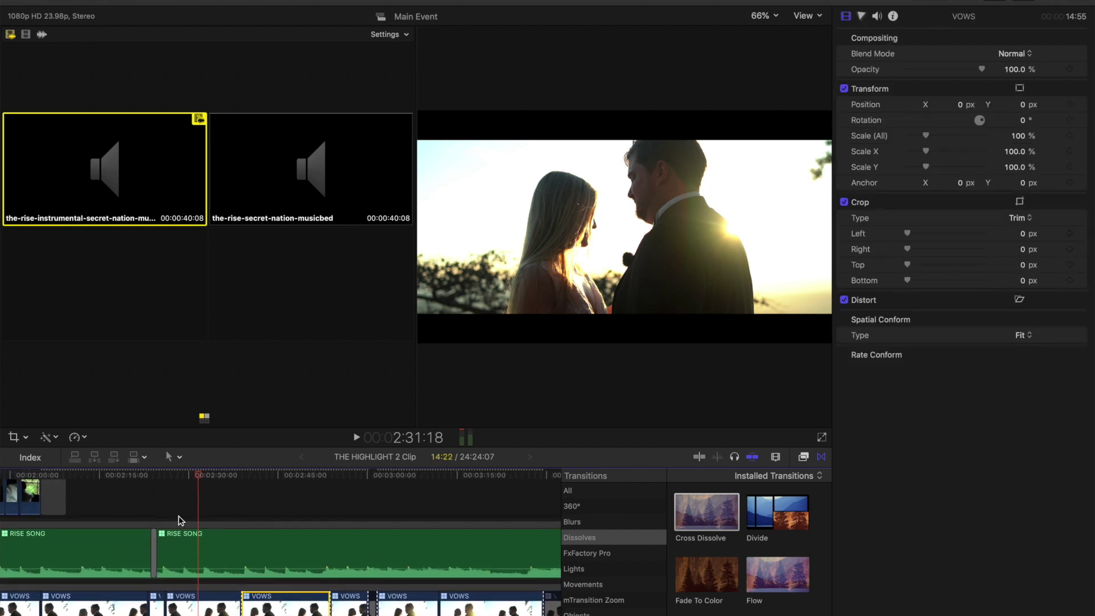
click(347, 610)
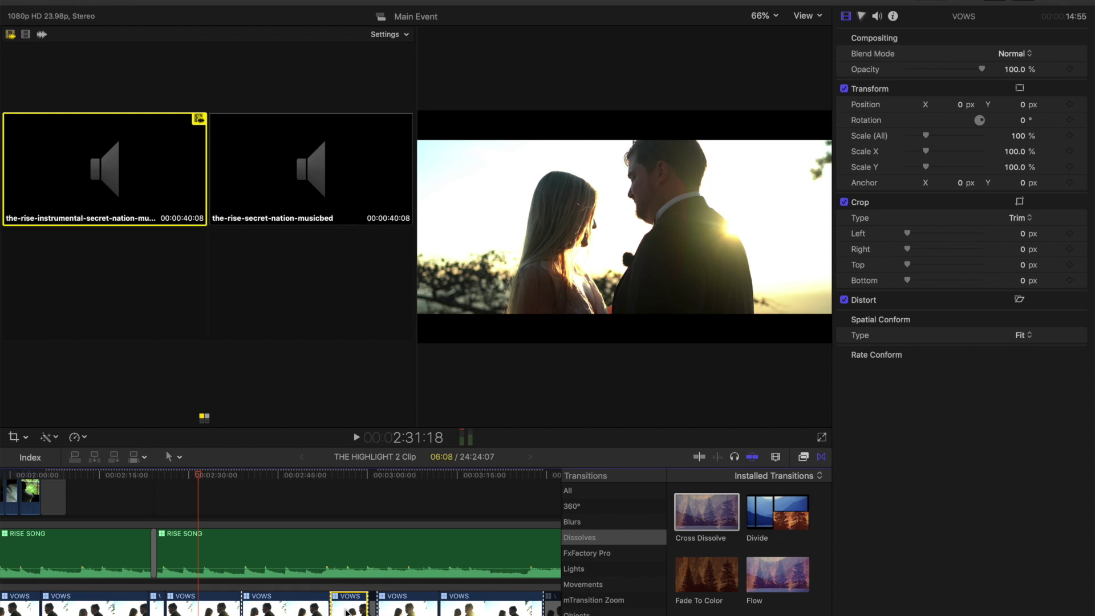
key(v)
Step: Cut RISE SONG at 2:52:07, switch the following part to the the-rise-secret-nation-musicbed angle and play it
click(339, 563)
click(317, 474)
key(super+equal)
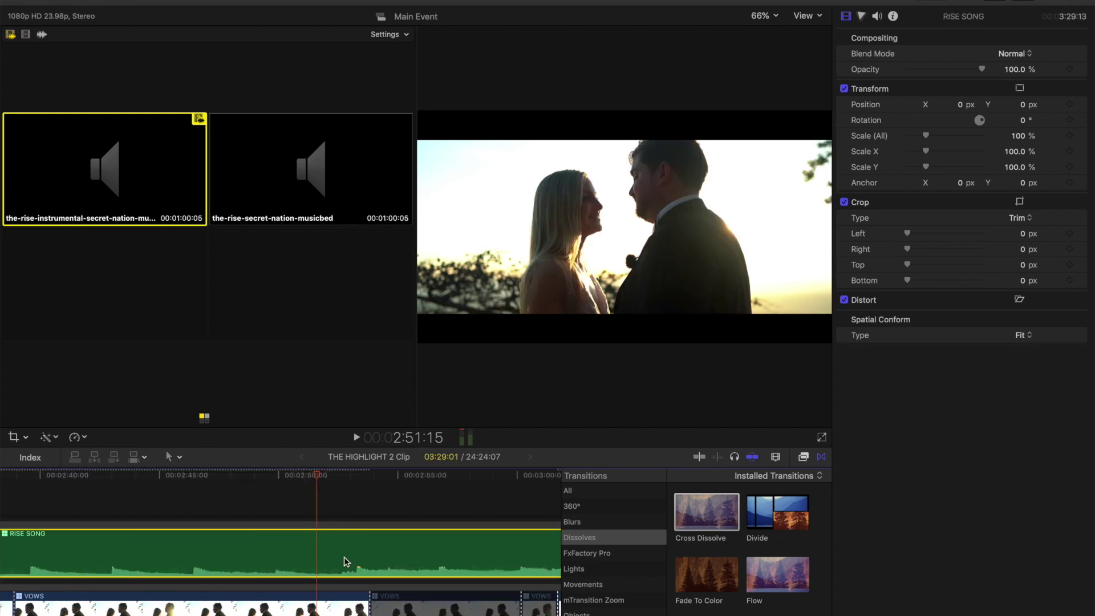
key(space)
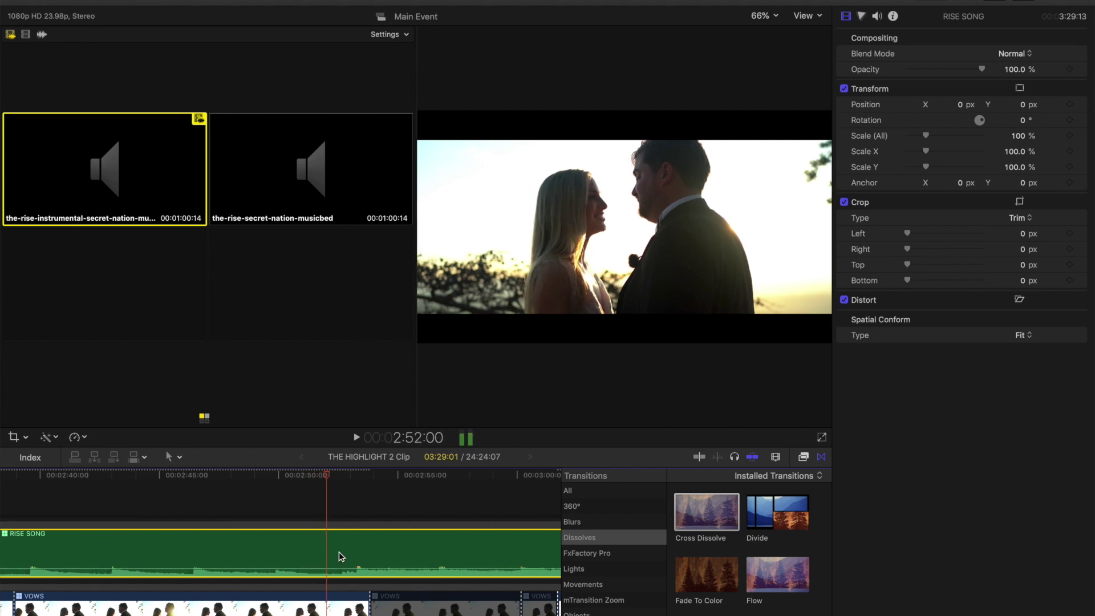
key(space)
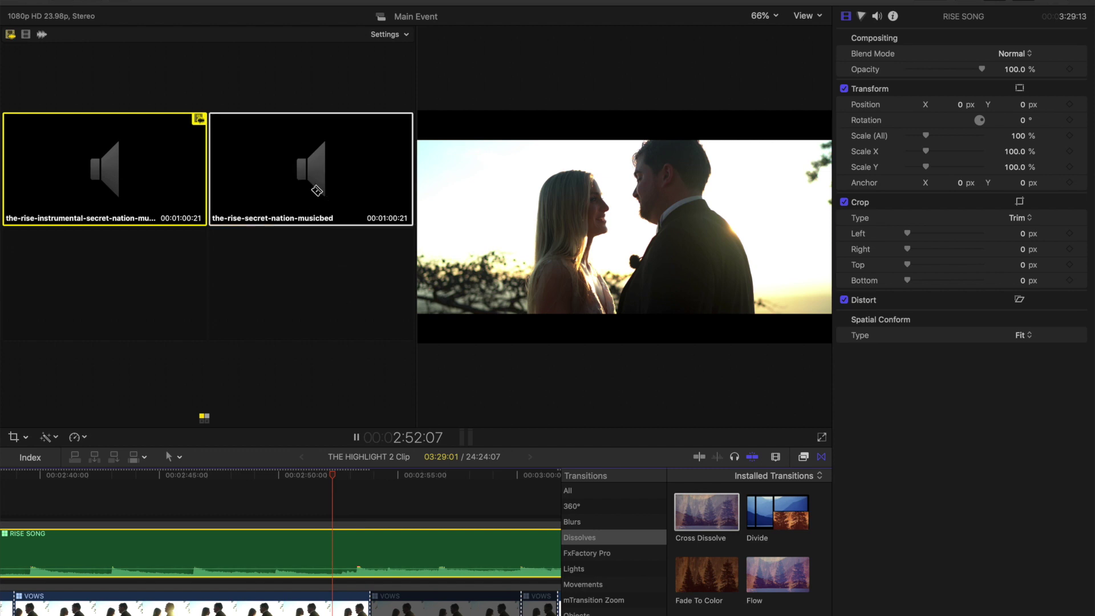
click(313, 183)
key(super+b)
key(space)
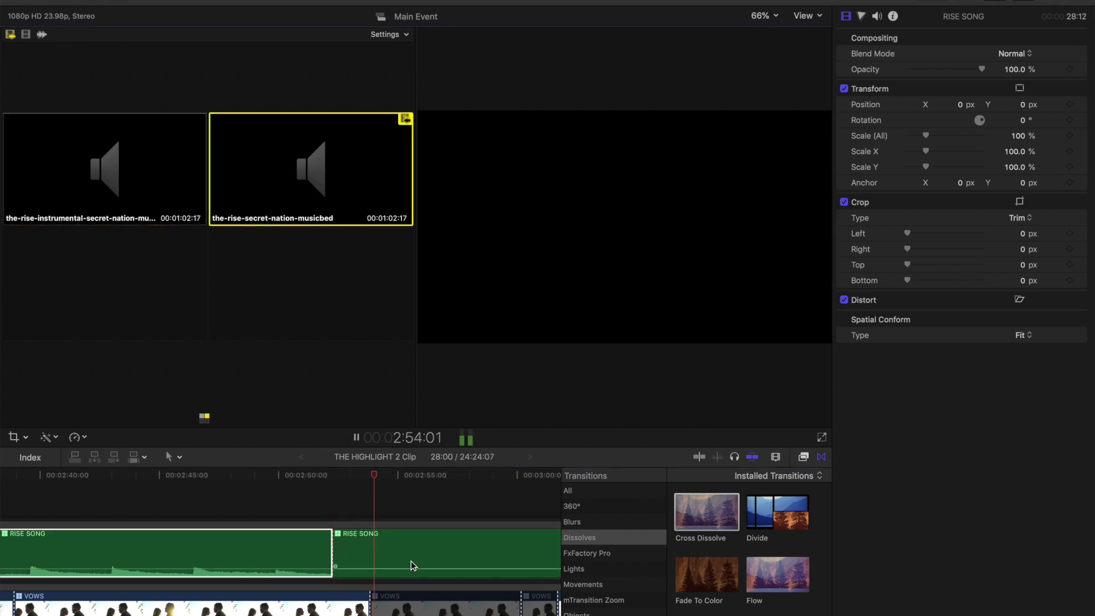
key(space)
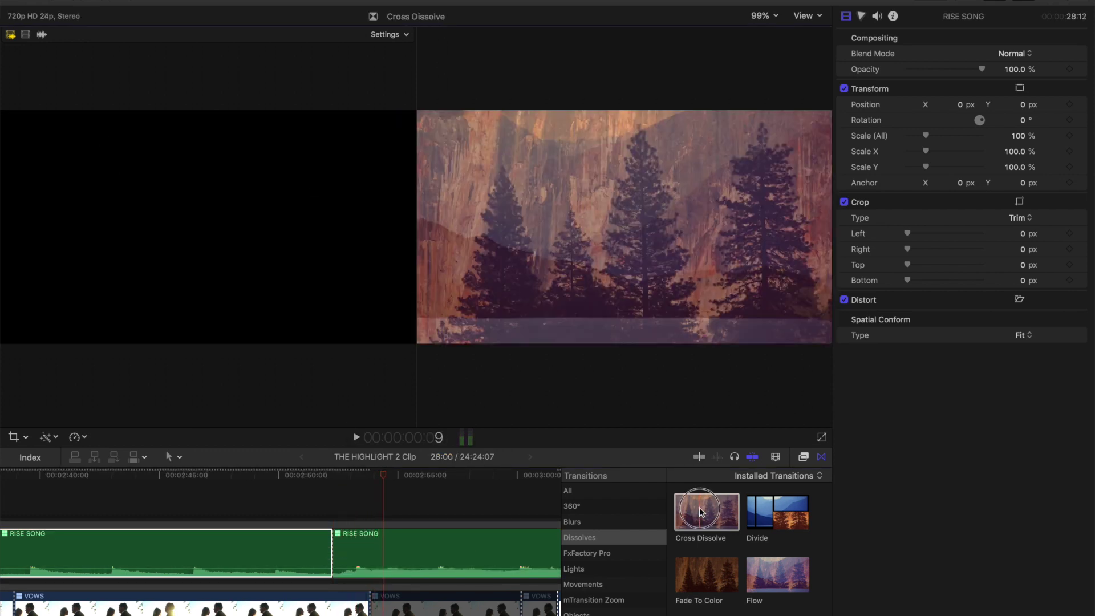
Step: Add a Cross Dissolve at the 2:52:07 cut in RISE SONG with fade in +3dB and fade out Linear, and shorten it to 12 frames
drag(705, 511, 333, 547)
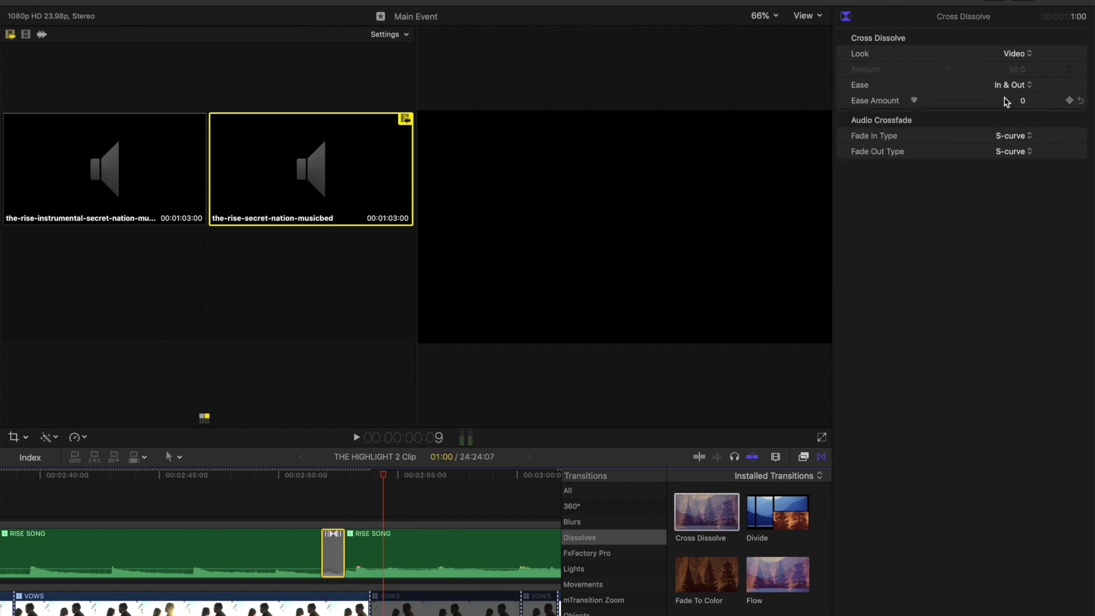
click(1003, 139)
click(1001, 114)
click(1001, 151)
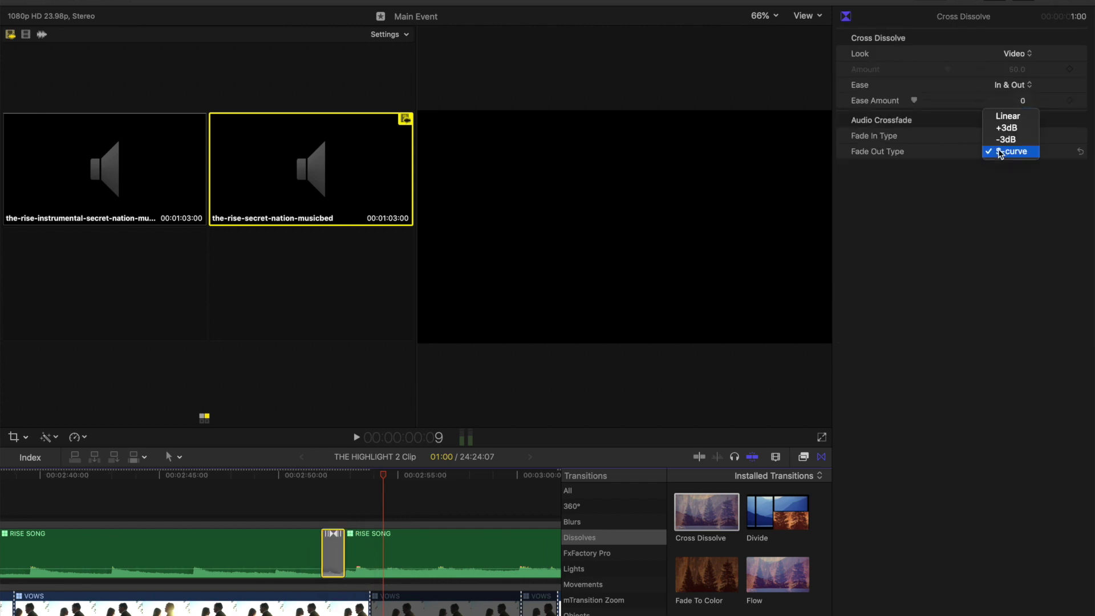
click(1001, 116)
click(1002, 117)
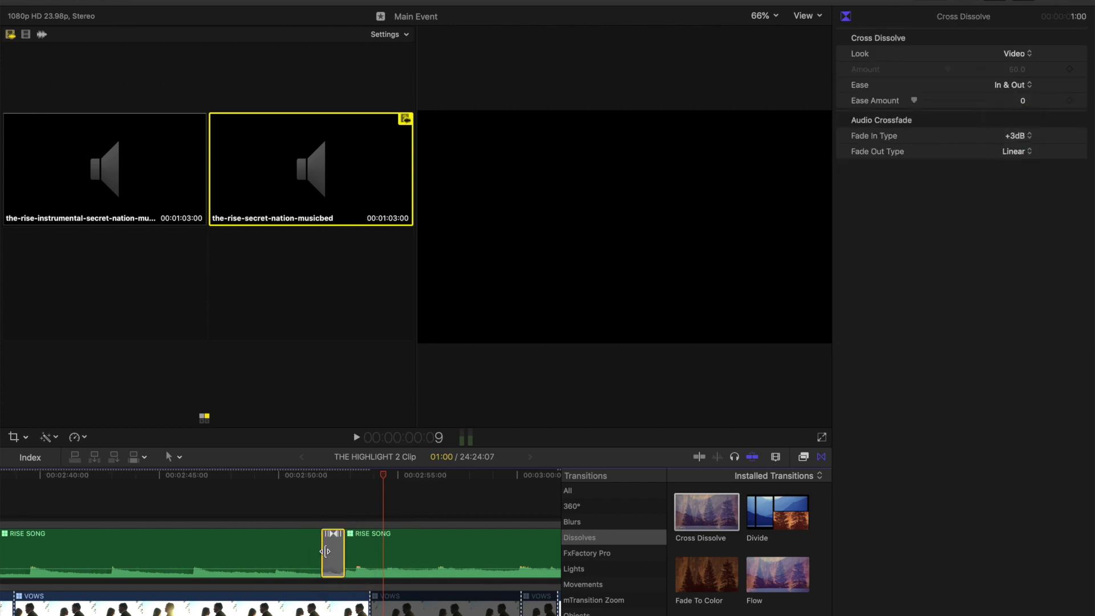
drag(325, 551, 330, 551)
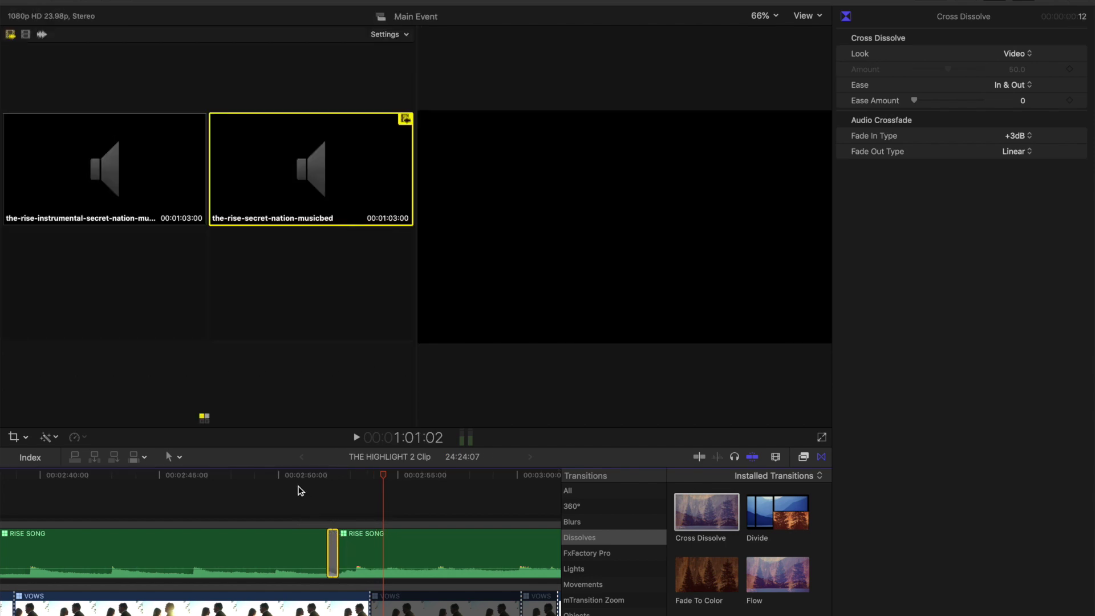
Step: Play RISE SONG from 2:49:15 through the shortened Cross Dissolve to check the change back to vocals
click(268, 472)
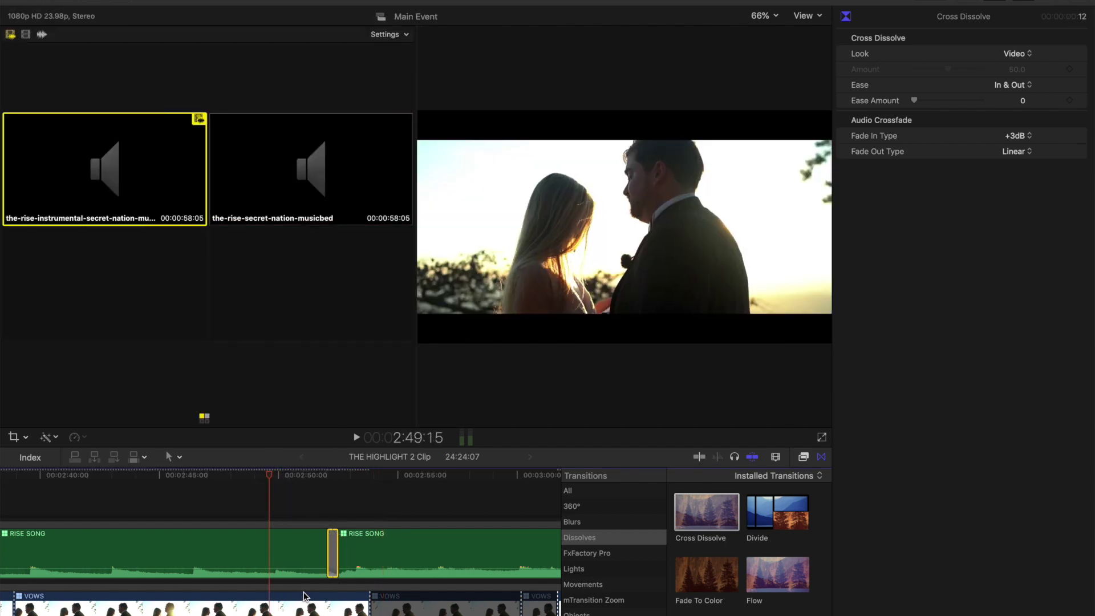
key(space)
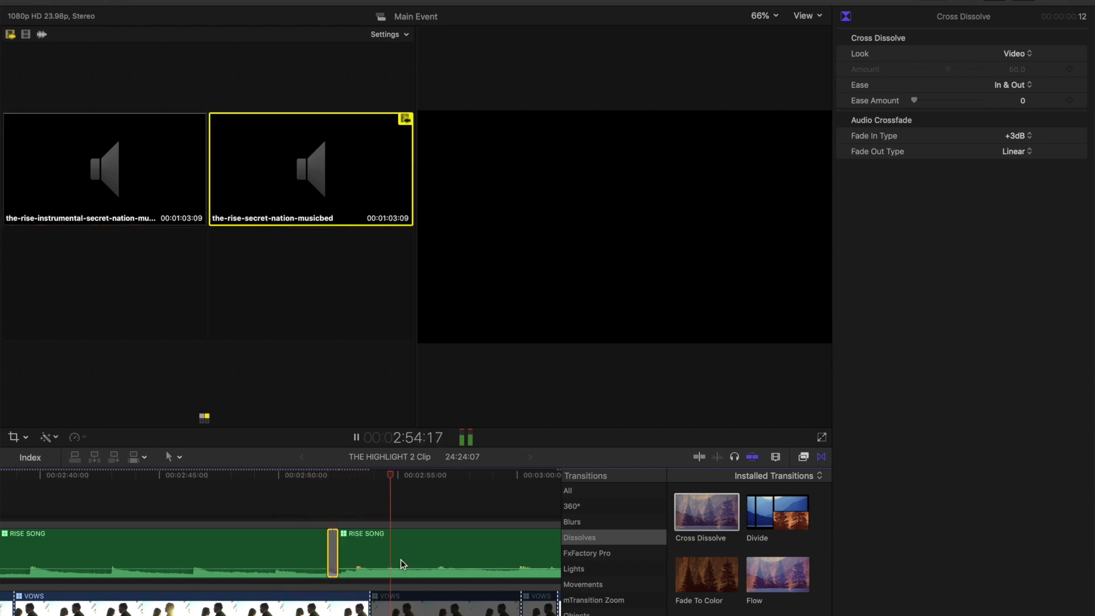
scroll(400, 560, right, 3)
scroll(401, 561, right, 2)
key(super+minus)
scroll(300, 565, right, 2)
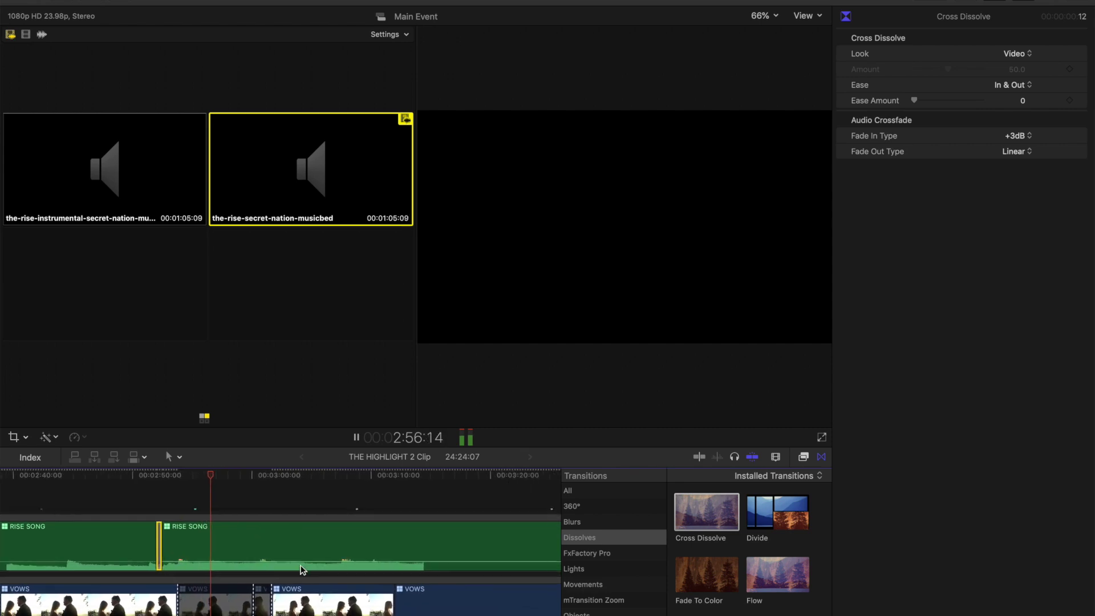
scroll(268, 546, right, 2)
key(space)
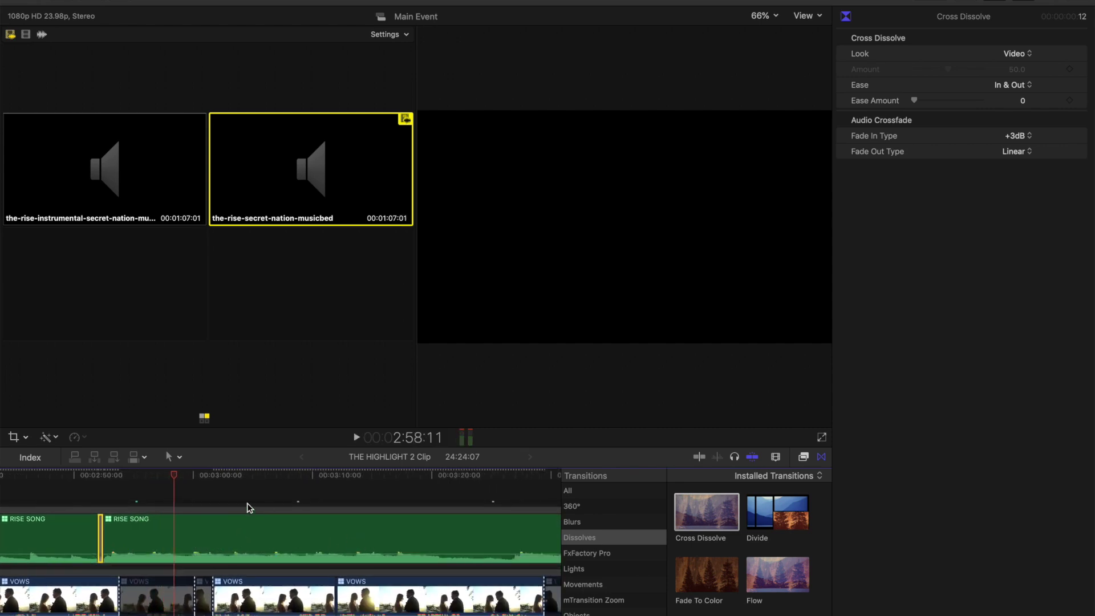
Step: Cut RISE SONG at 3:26:10 and switch the following part to the instrumental angle
drag(179, 478, 508, 510)
scroll(477, 539, right, 2)
scroll(477, 539, down, 1)
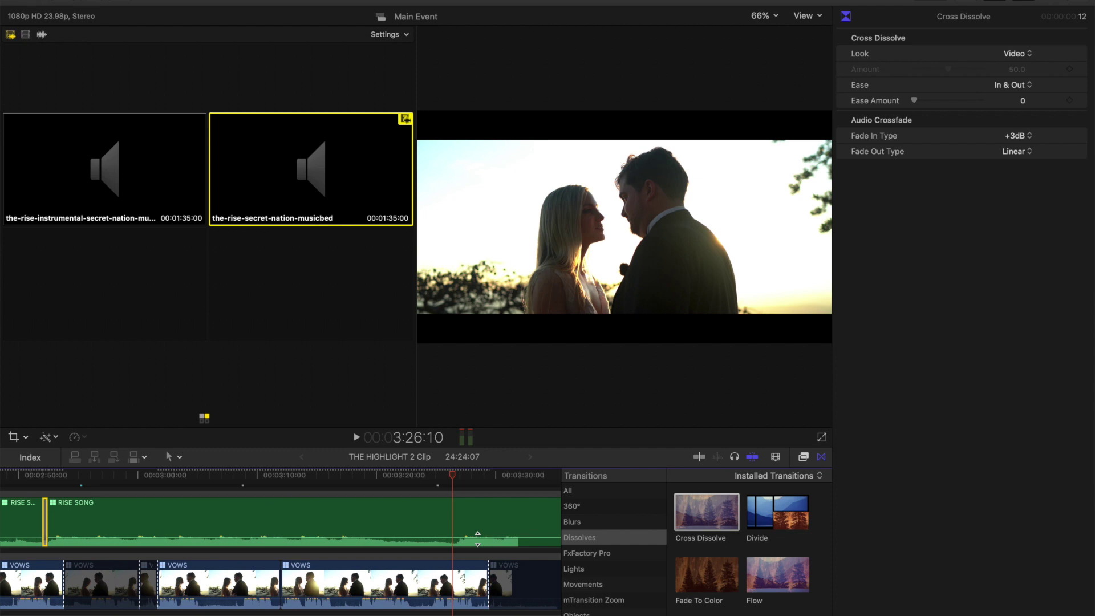
click(446, 523)
key(super+minus)
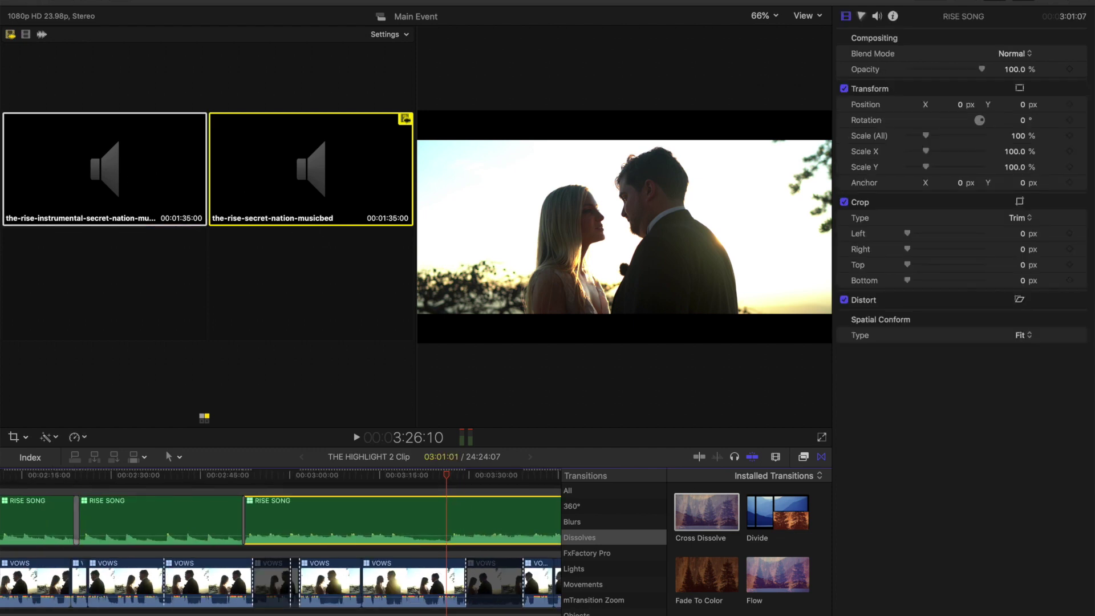
key(super+minus)
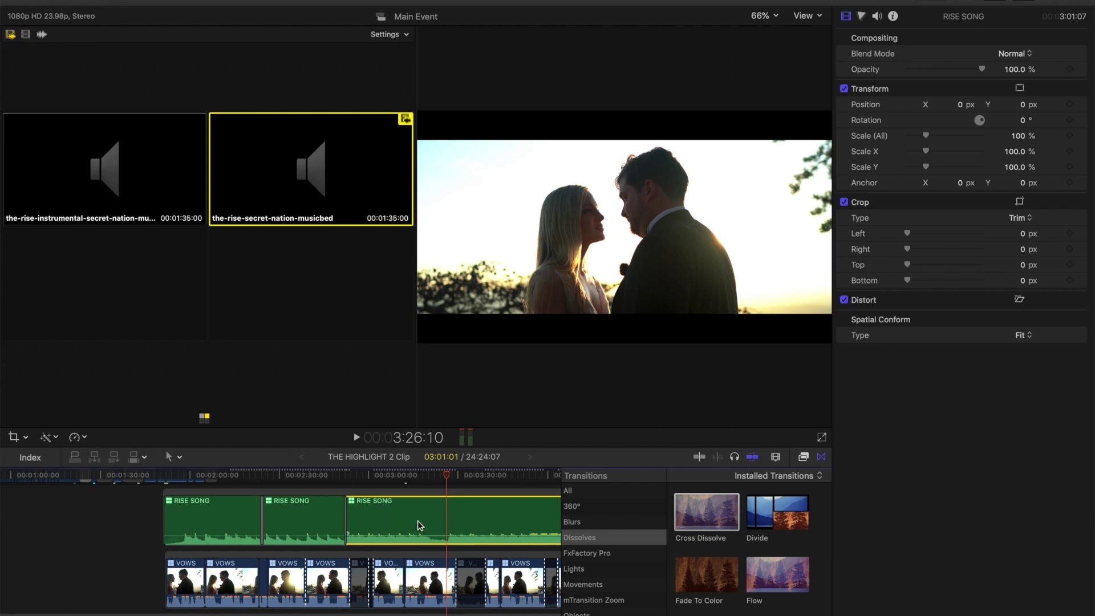
click(383, 586)
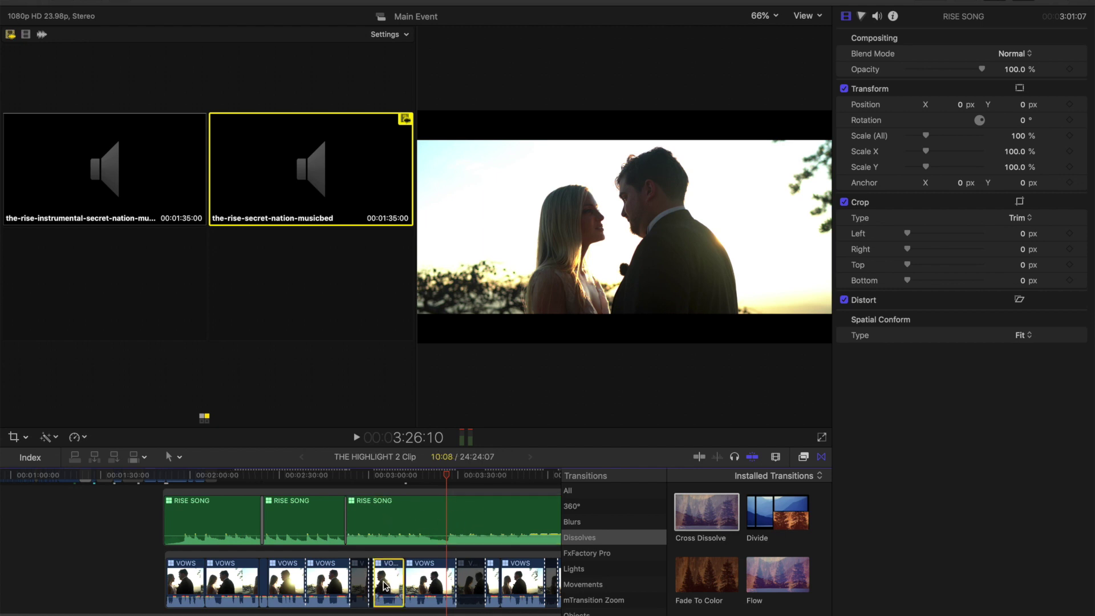
click(367, 515)
click(147, 165)
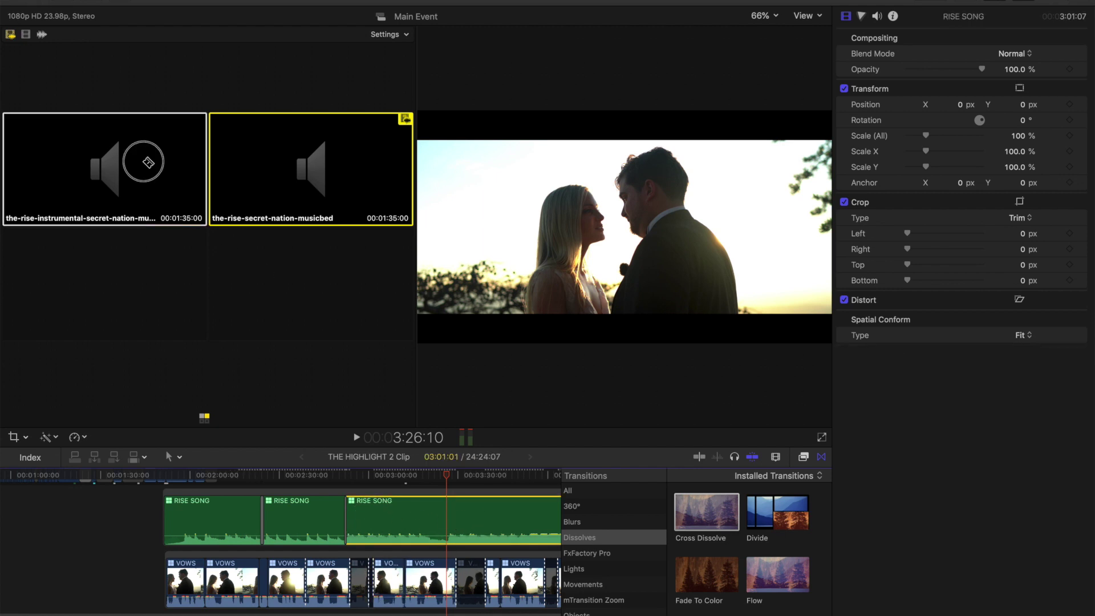
key(super+b)
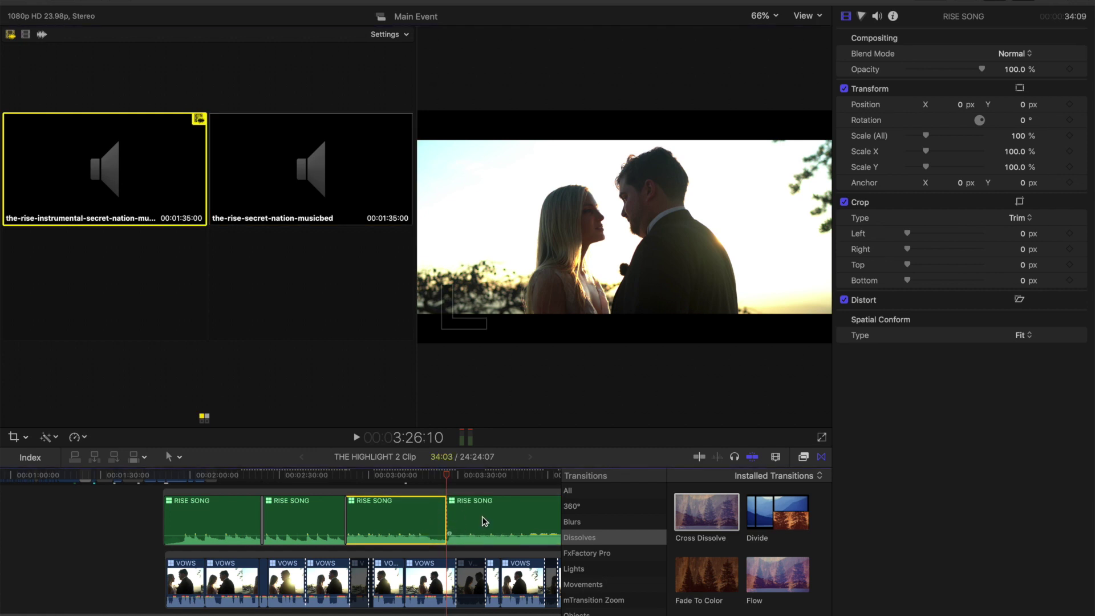
Step: Expand the audio of the two RISE SONG parts on either side of the 3:26:10 cut
super+click(467, 518)
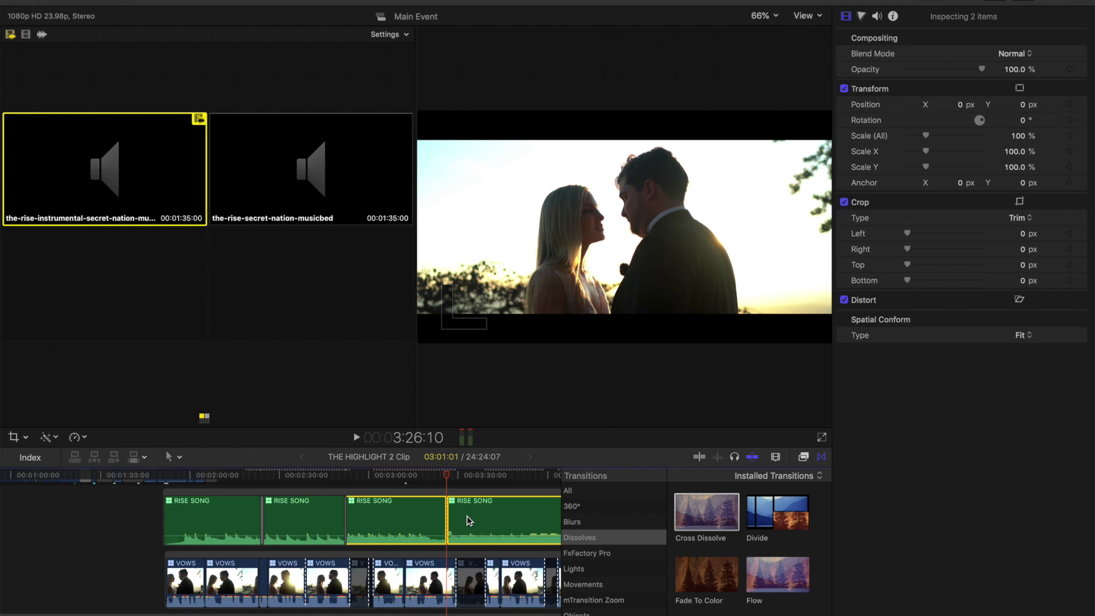
right_click(468, 520)
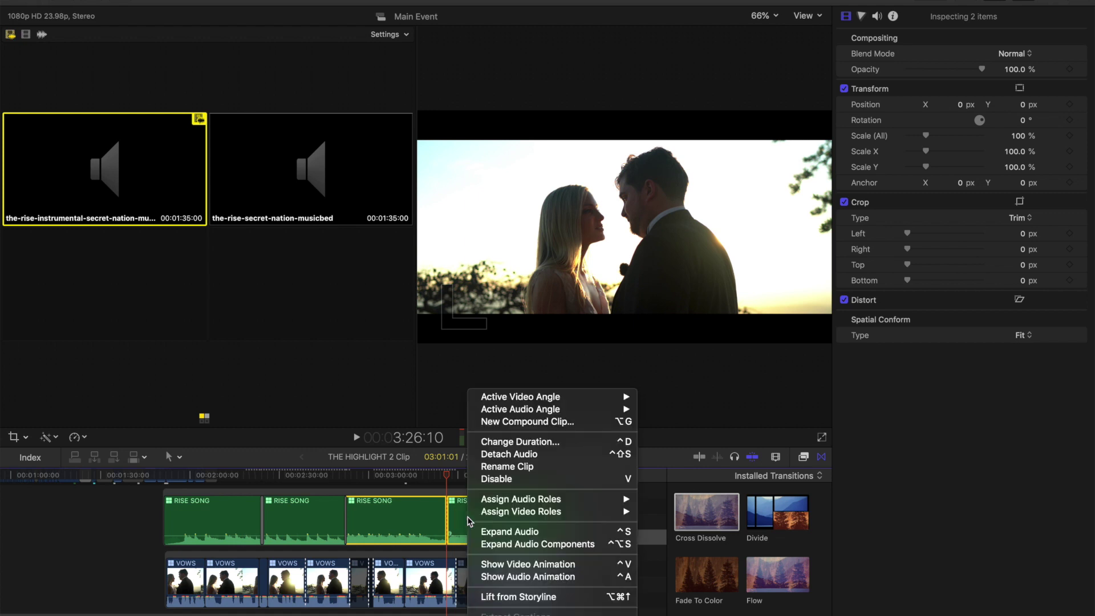
click(511, 534)
key(super+=)
key(super+=)
scroll(421, 553, down, 2)
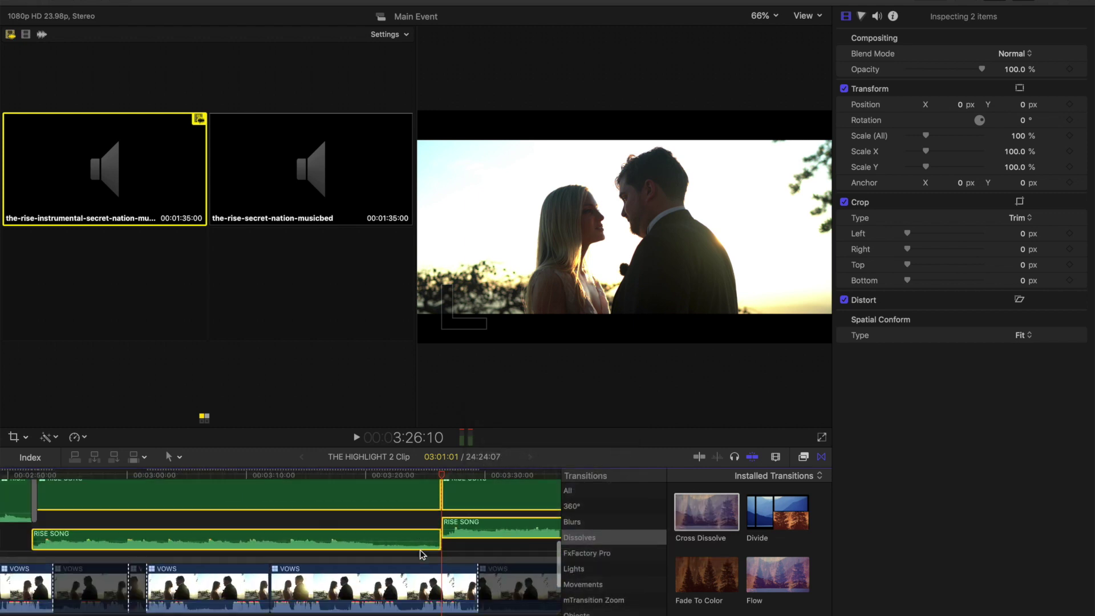
scroll(421, 554, down, 3)
scroll(421, 554, right, 1)
scroll(410, 558, up, 3)
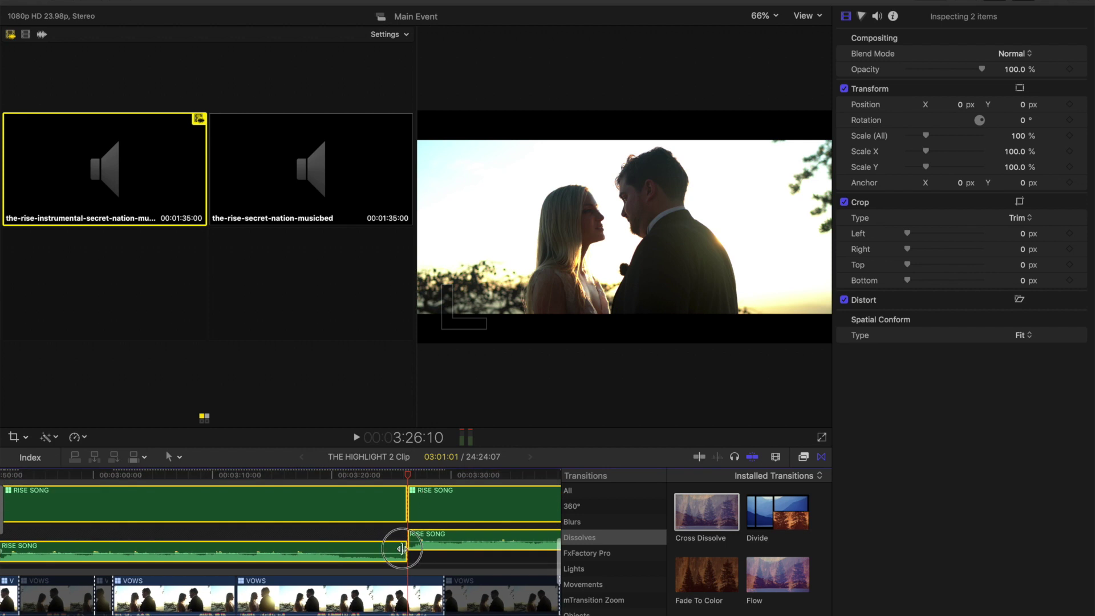
Step: Try extending the expanded audio of the RISE SONG part before the 3:26:10 cut to 3:32:14, and undo the extension
drag(402, 549, 480, 549)
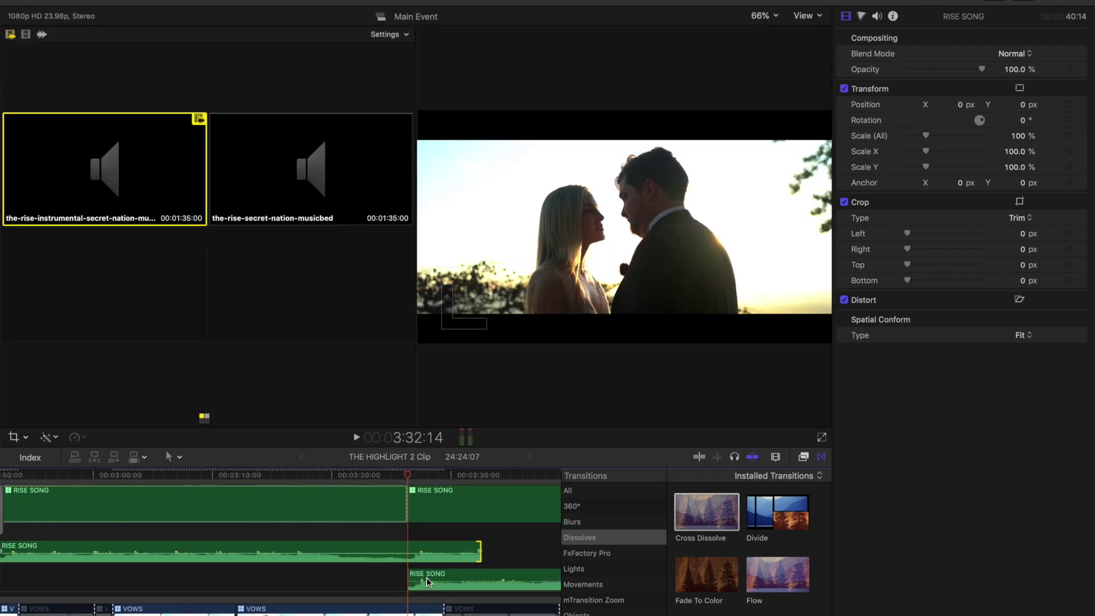
mouse_move(474, 553)
key(super+z)
click(392, 503)
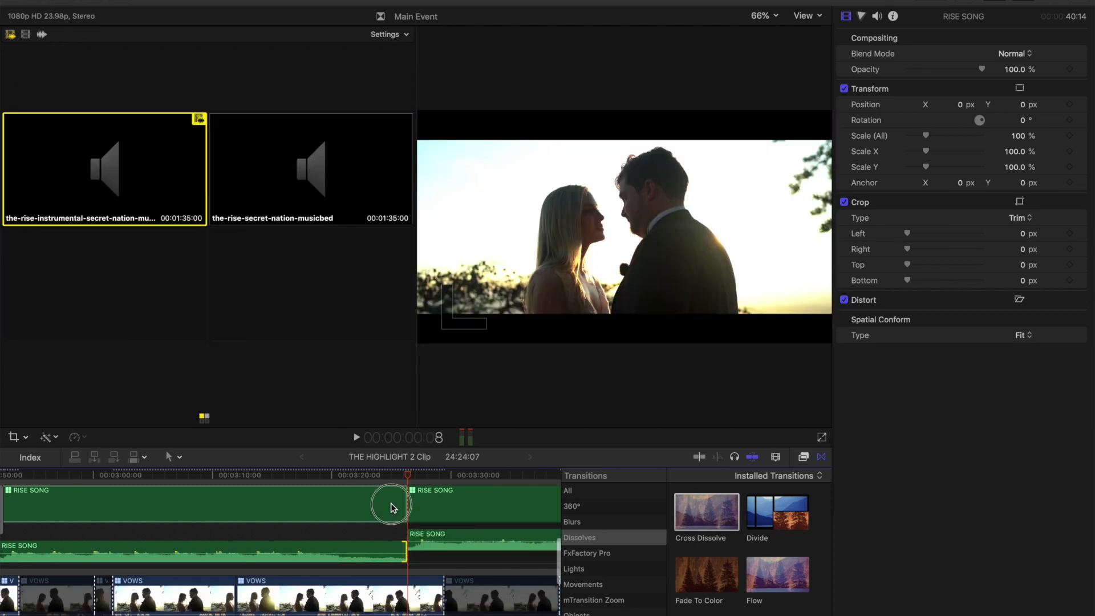
Step: Collapse the expanded audio of both RISE SONG parts around the 3:26:10 cut
click(391, 507)
super+click(415, 503)
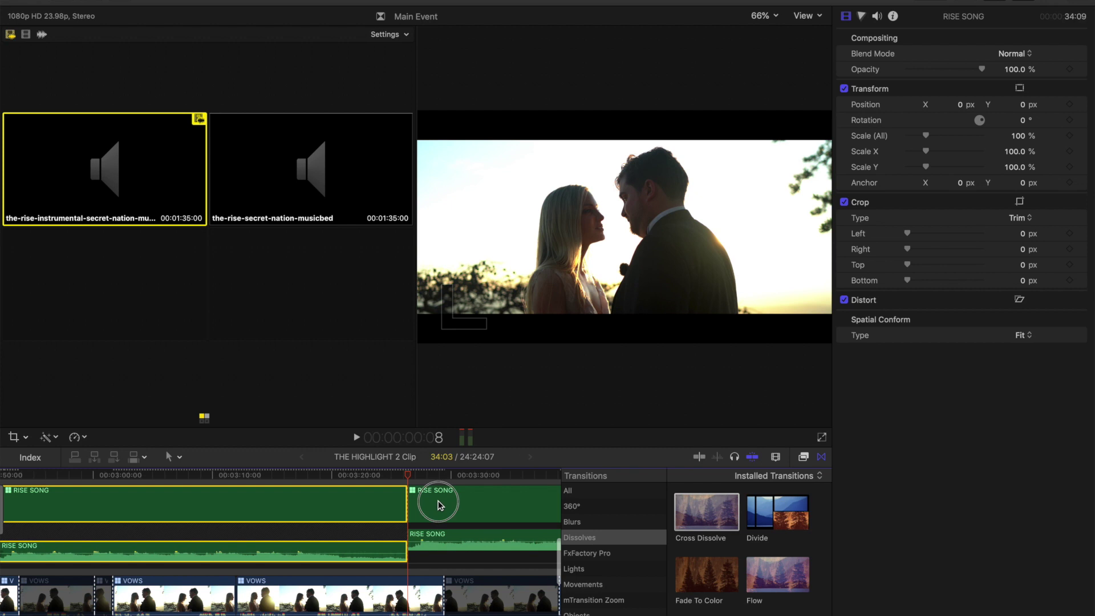
right_click(355, 506)
click(408, 531)
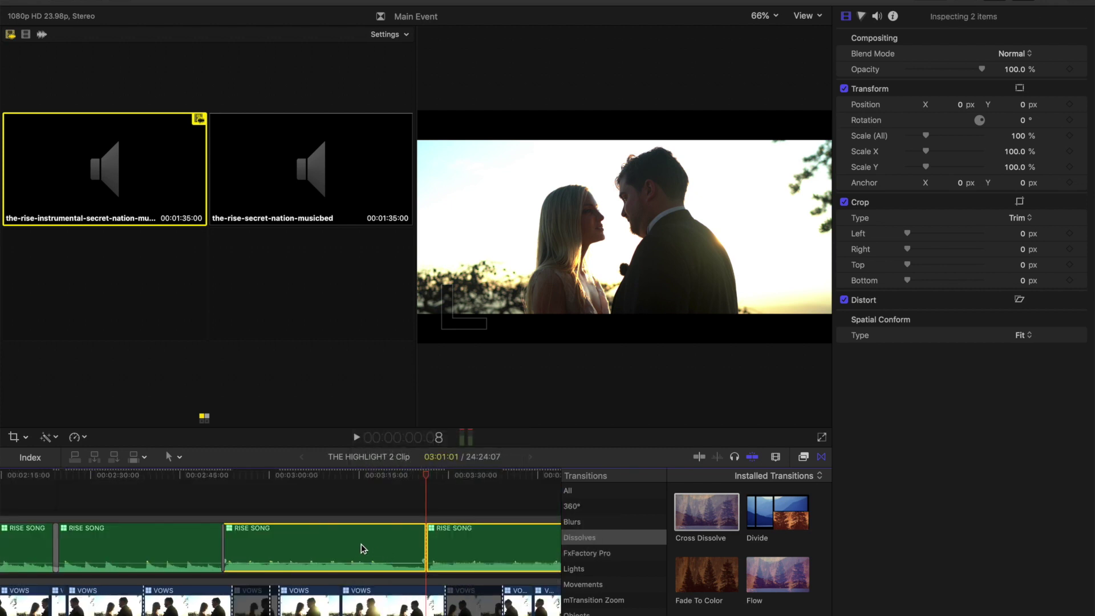
key(super+minus)
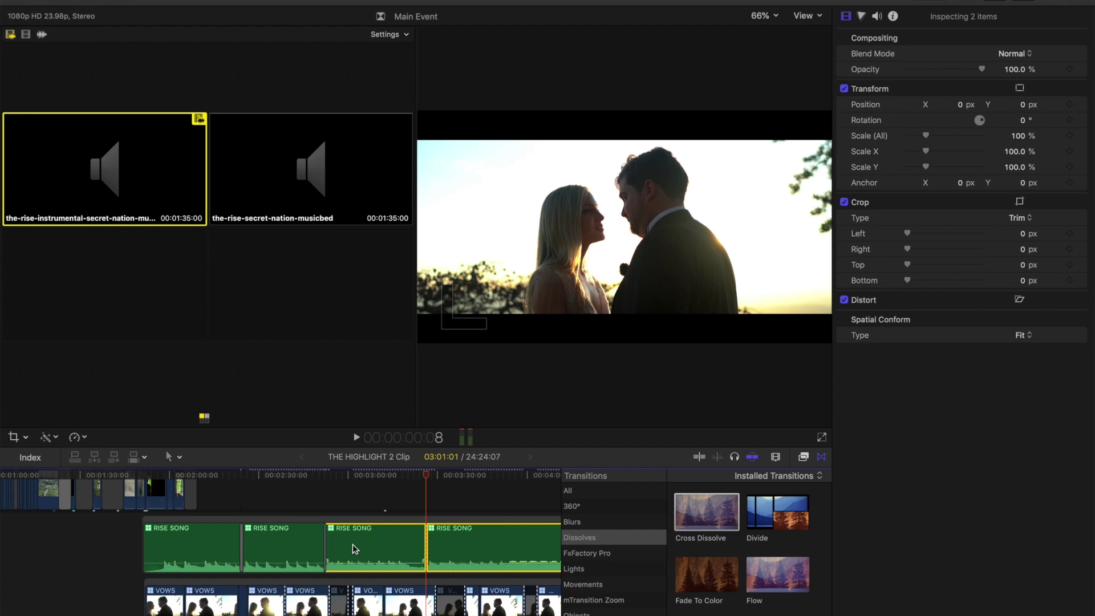